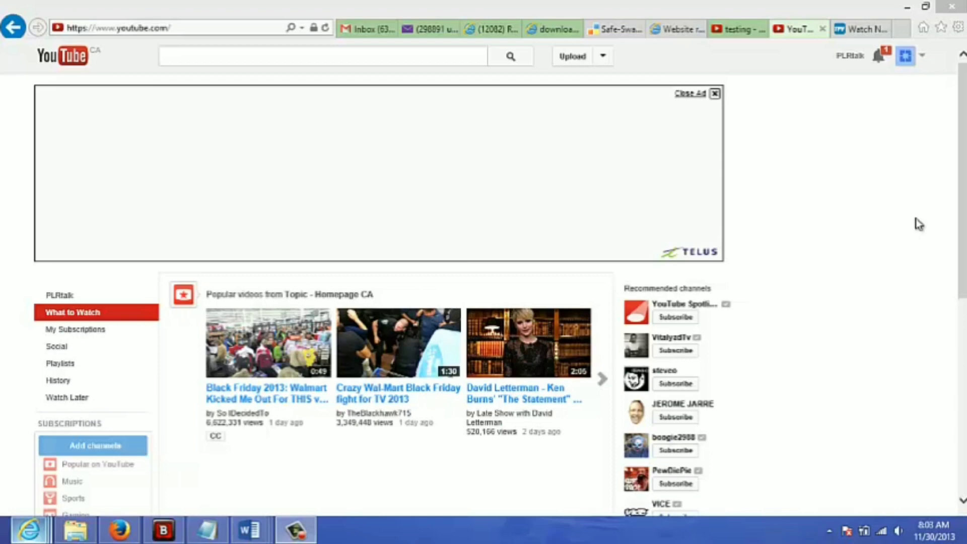
- Open the YouTube Video Editor at youtube.com/editor
left_click(210, 36)
left_click(201, 28)
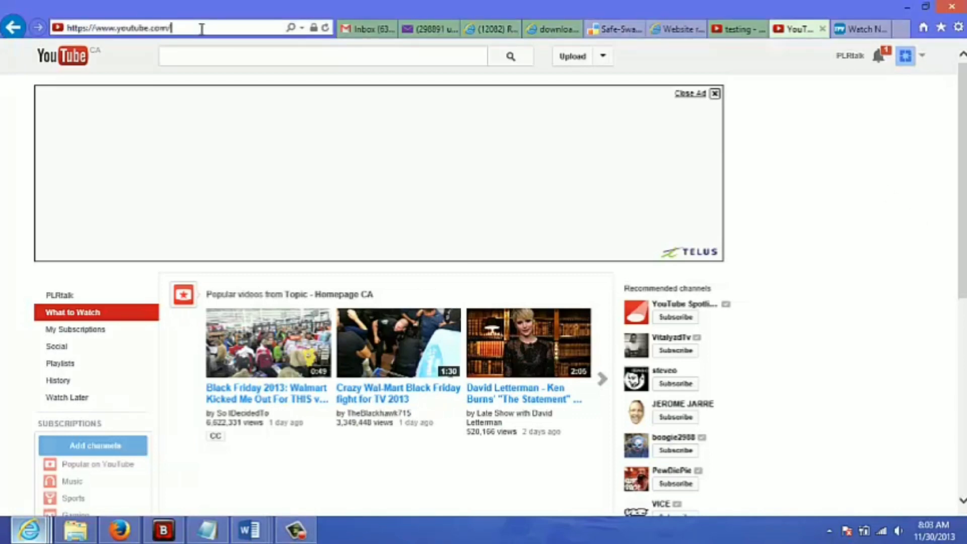
type("editor")
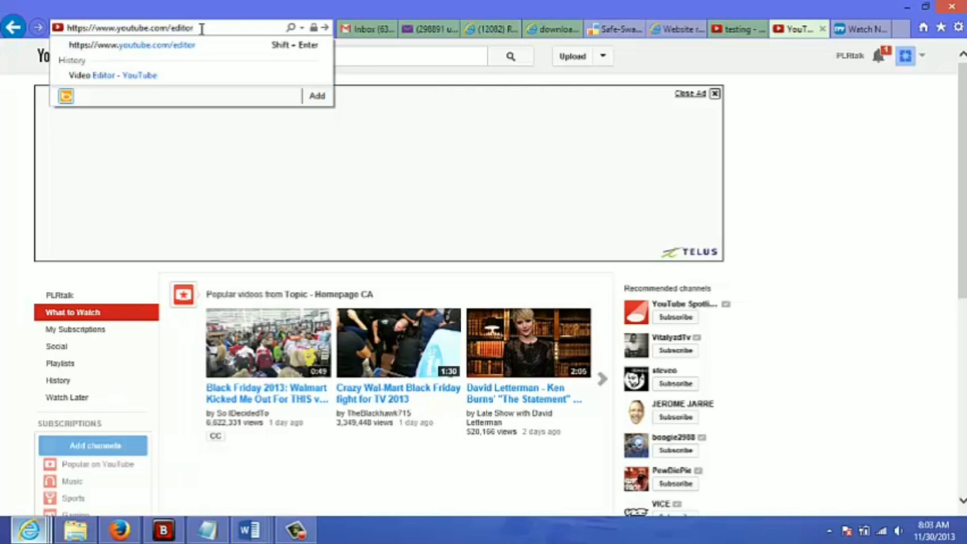
key("Return")
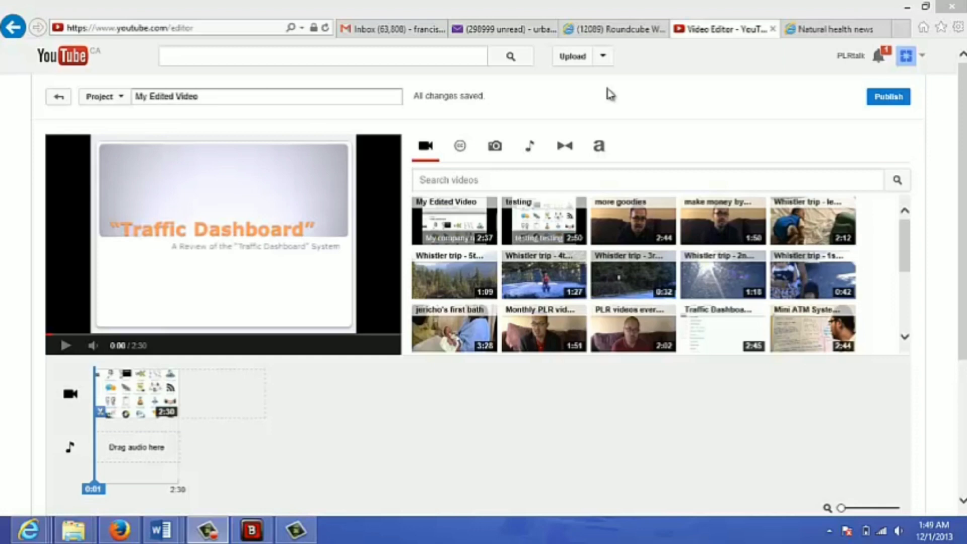
- Enable a text overlay on the Traffic Dashboard clip in the timeline, keeping its position at Bottom
mouse_move(127, 401)
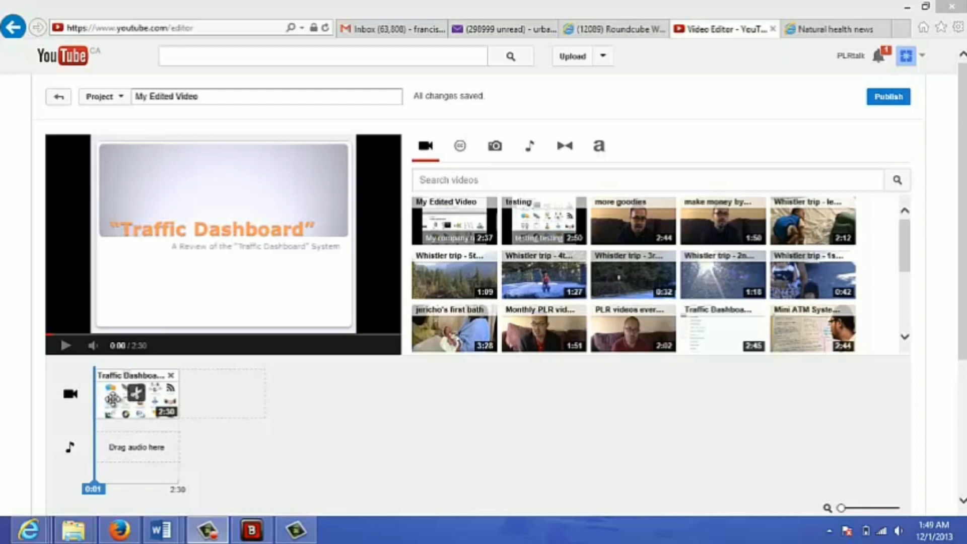
left_click(112, 399)
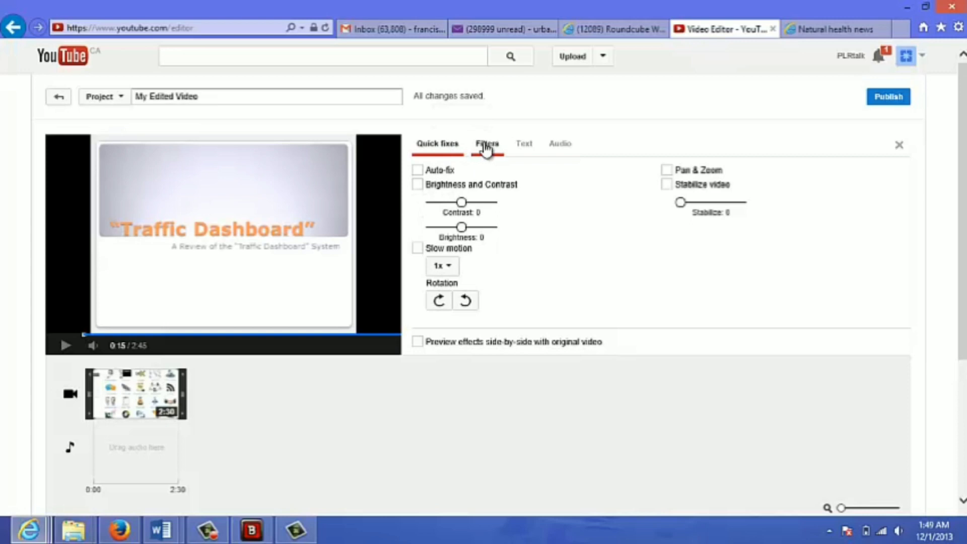
left_click(530, 148)
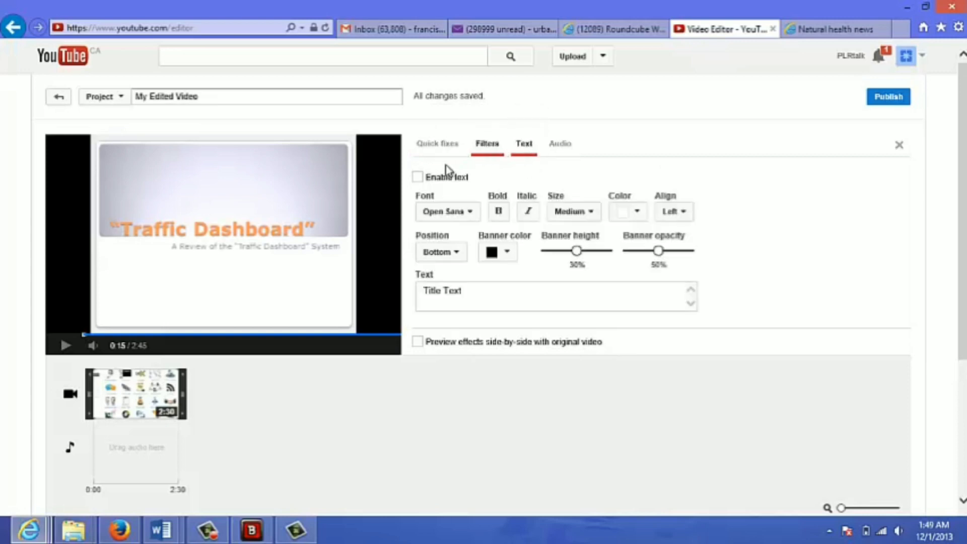
left_click(418, 177)
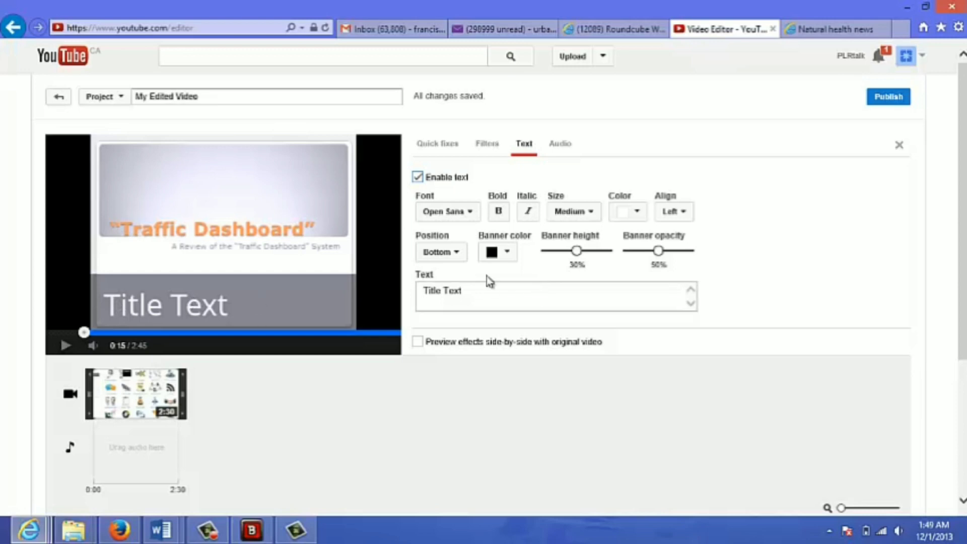
left_click(462, 255)
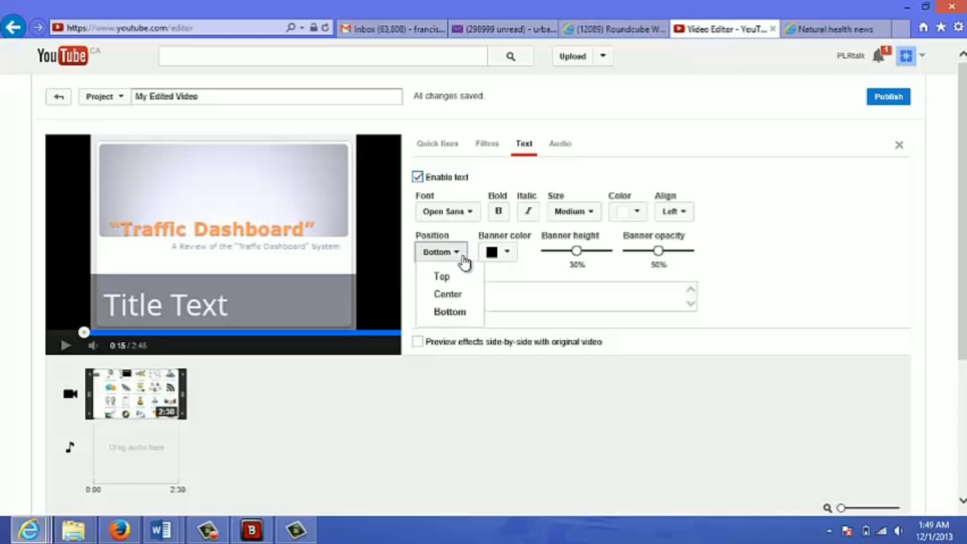
left_click(461, 257)
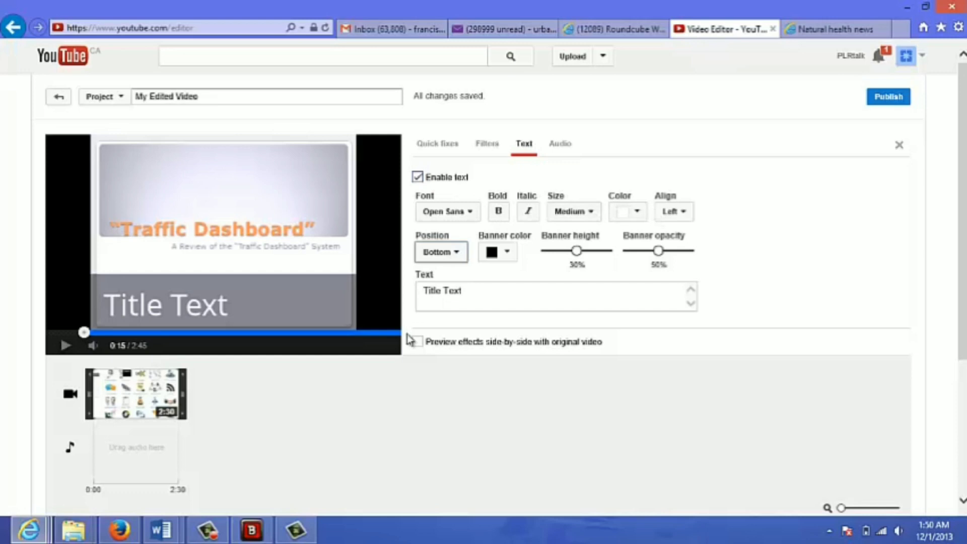
left_click_drag(472, 291, 429, 298)
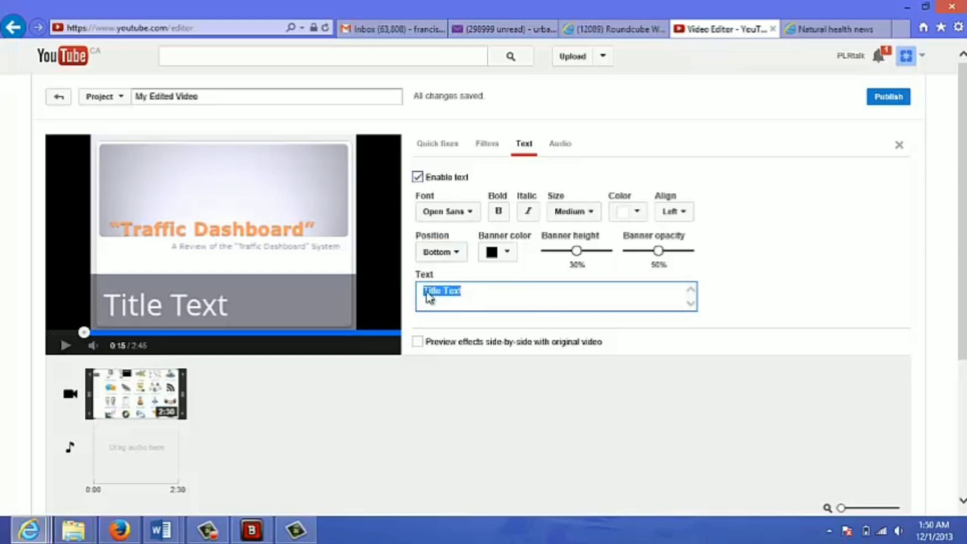
type("Title")
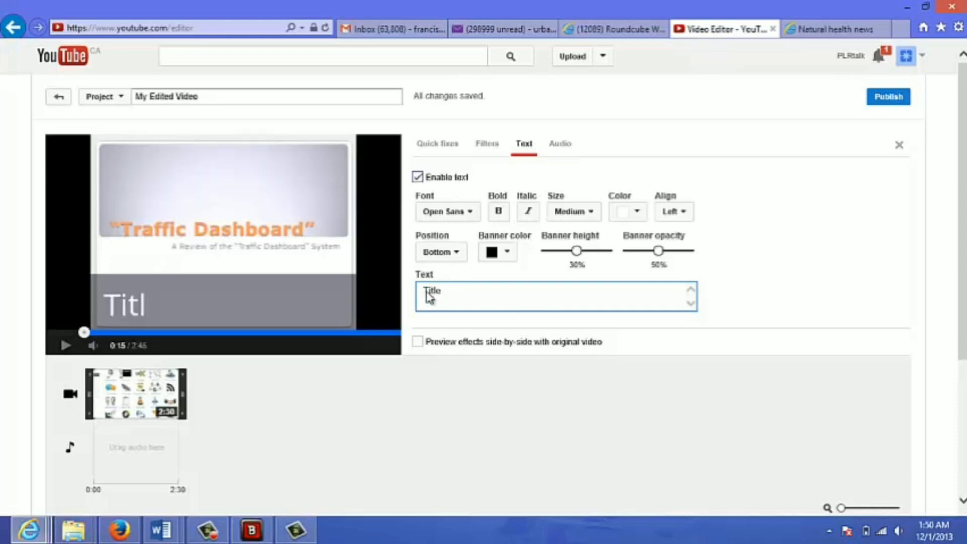
type(" of test")
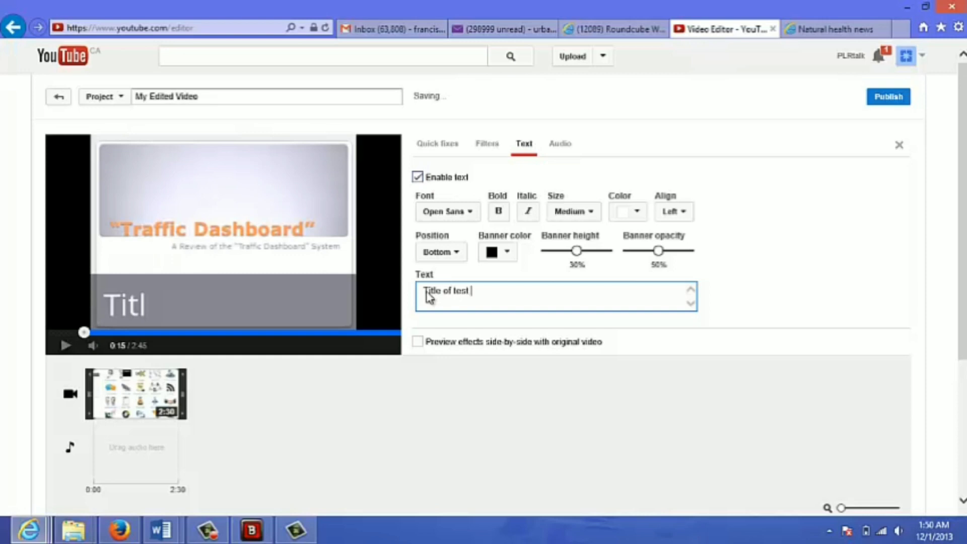
key("ctrl+a")
key("BackSpace")
type("testing")
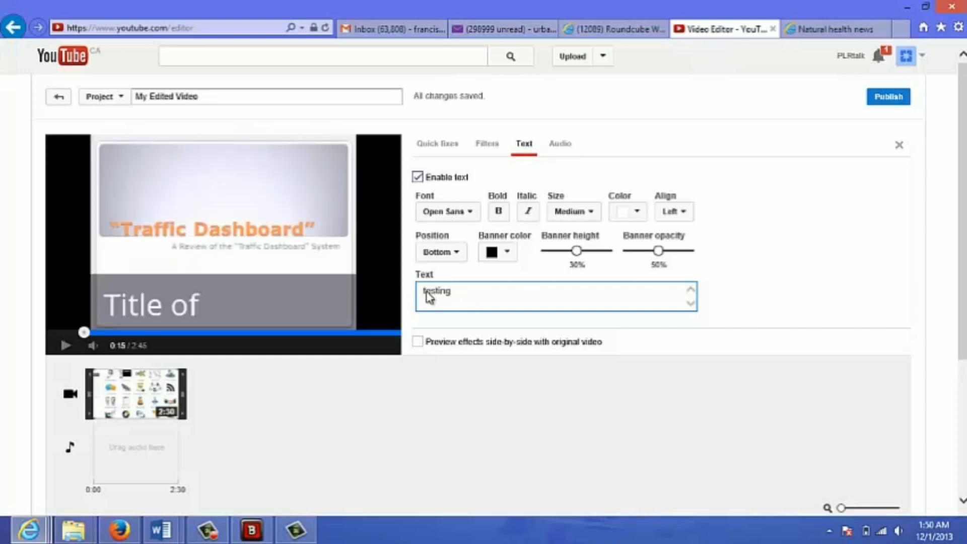
type(" for e")
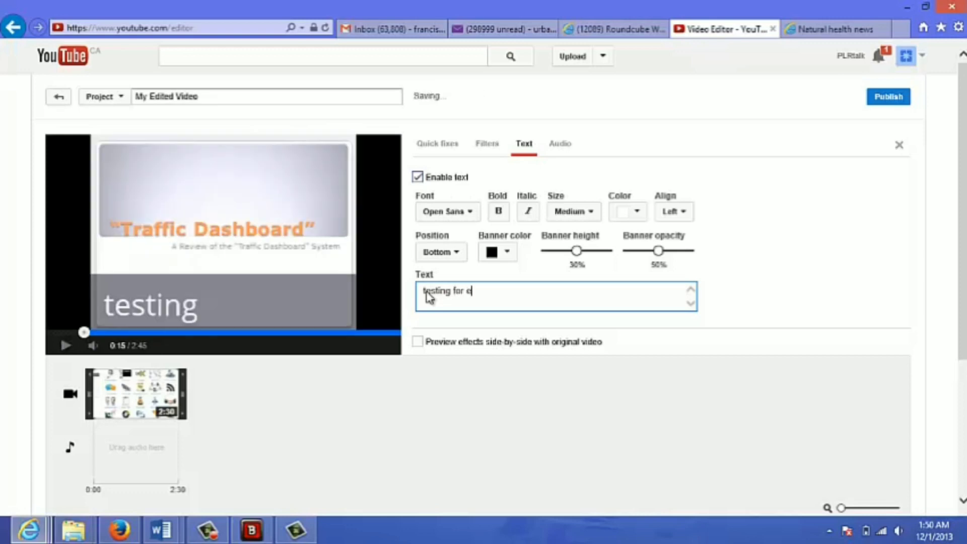
type("xample")
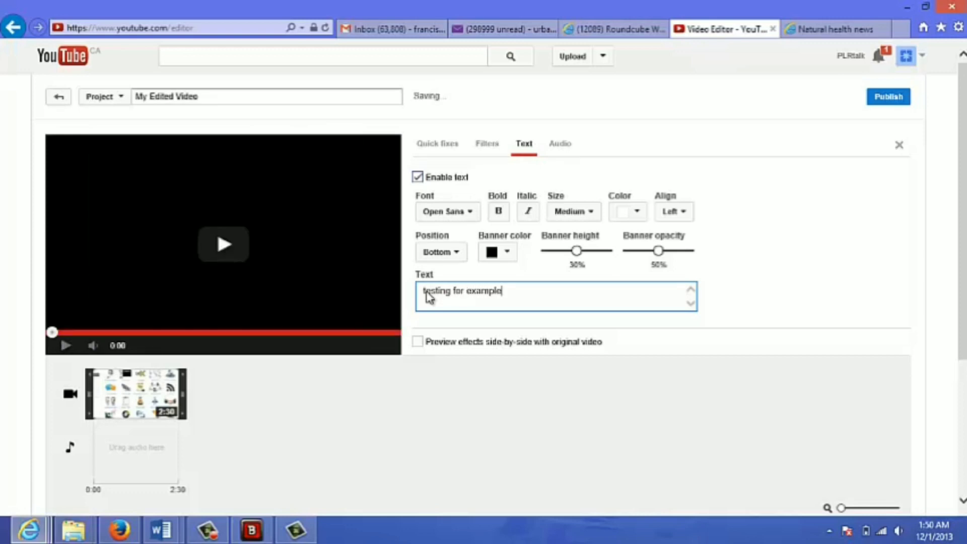
- Replace the whole overlay text of the Traffic Dashboard clip with "abc company"
key("BackSpace")
key("BackSpace")
key("BackSpace")
key("BackSpace")
key("BackSpace")
key("BackSpace")
key("BackSpace")
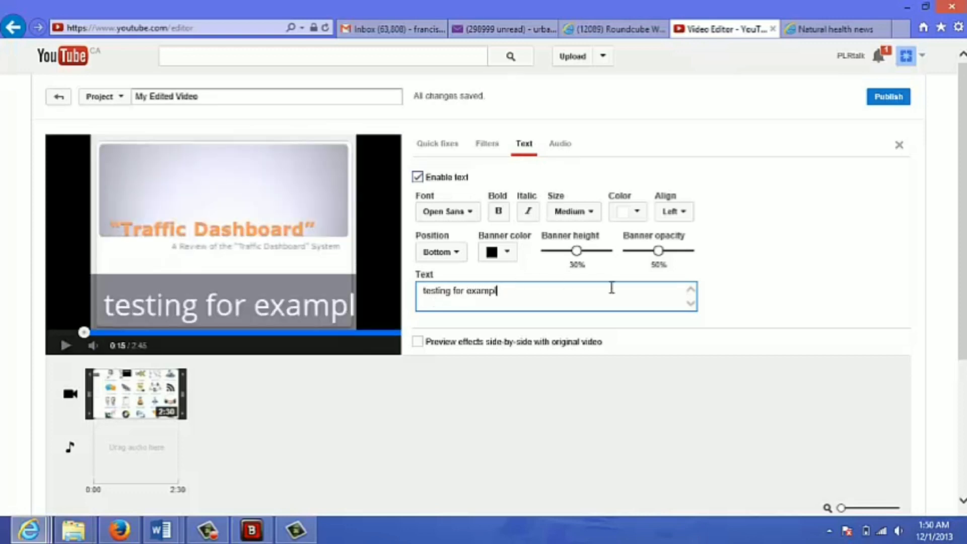
key("BackSpace")
key("BackSpace")
key("BackSpace")
key("BackSpace")
key("BackSpace")
key("BackSpace")
key("BackSpace")
key("BackSpace")
key("BackSpace")
key("BackSpace")
key("BackSpace")
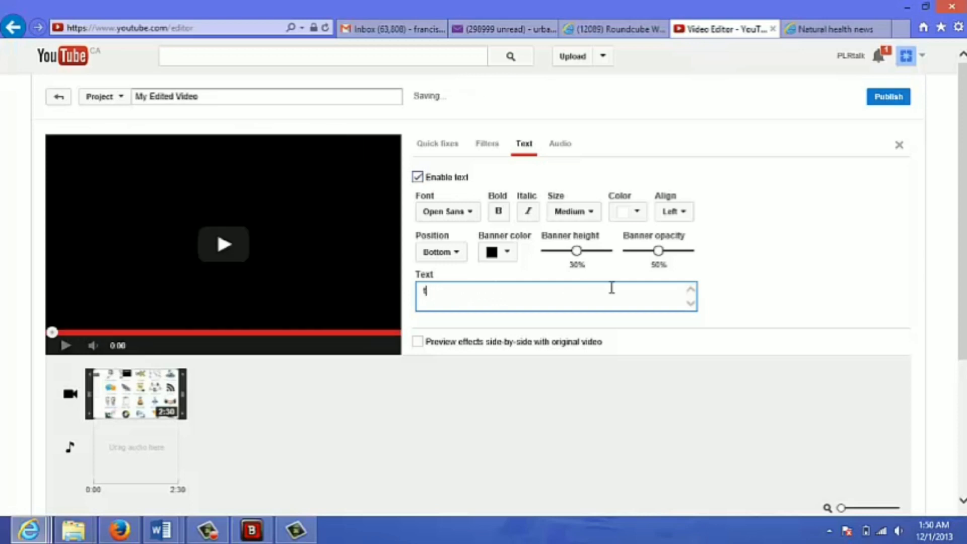
key("BackSpace")
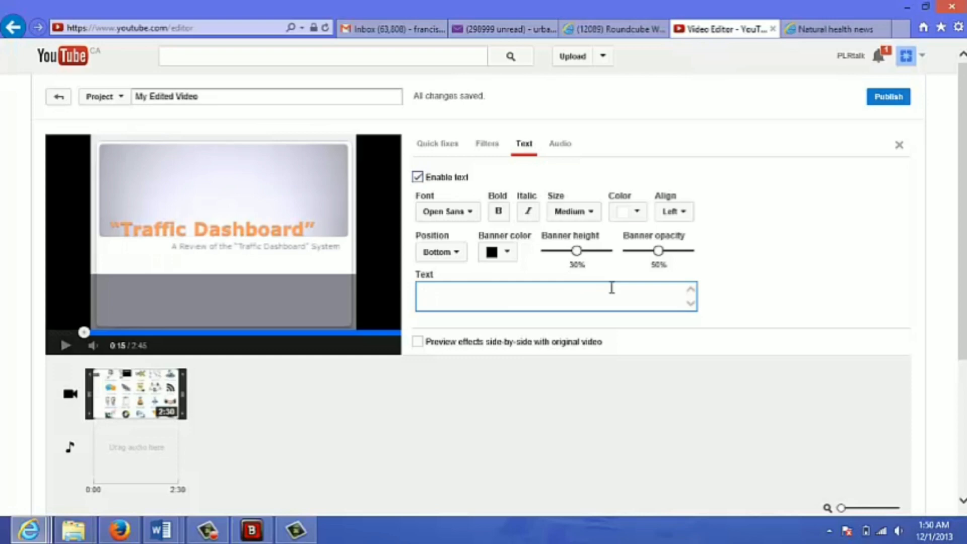
type("abc company")
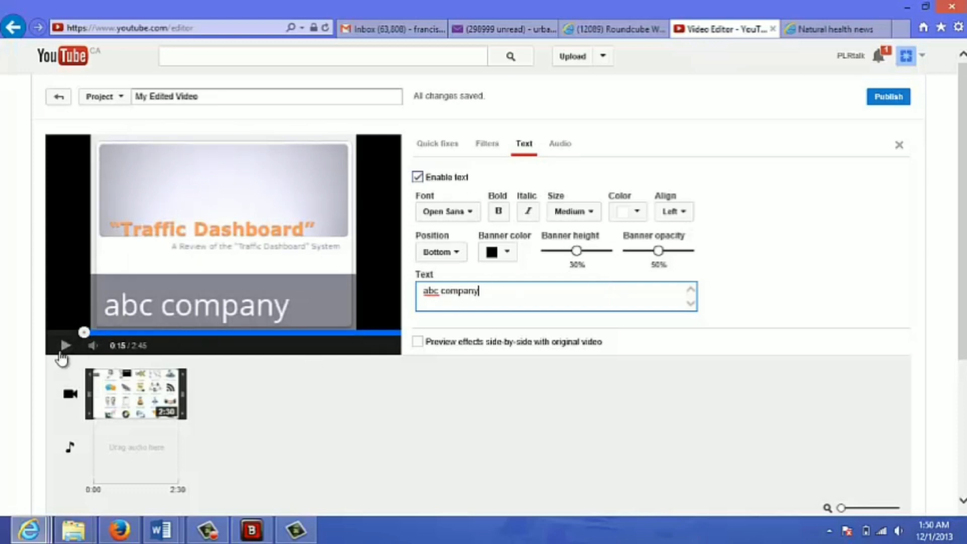
- Close the clip's effect settings and play the start of the project to check the text banner
left_click(73, 397)
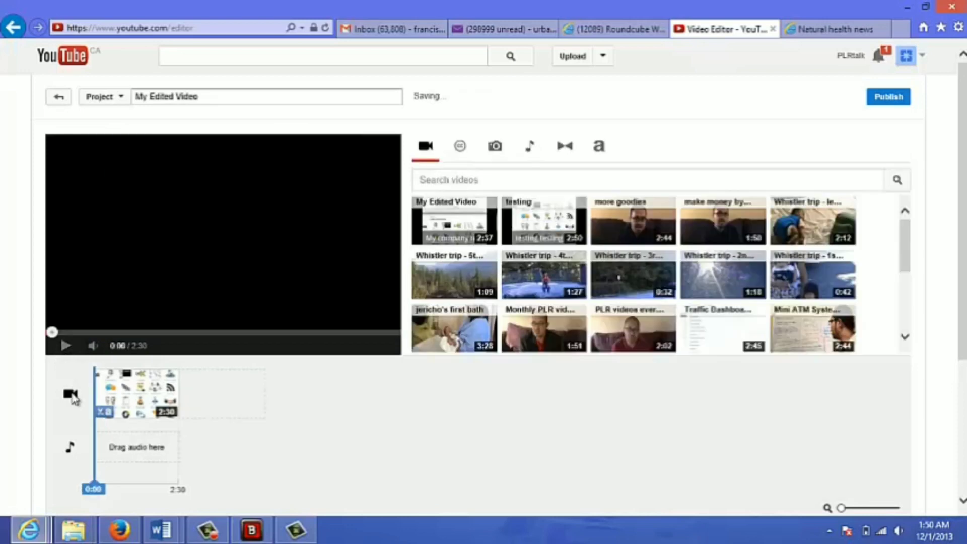
left_click(65, 345)
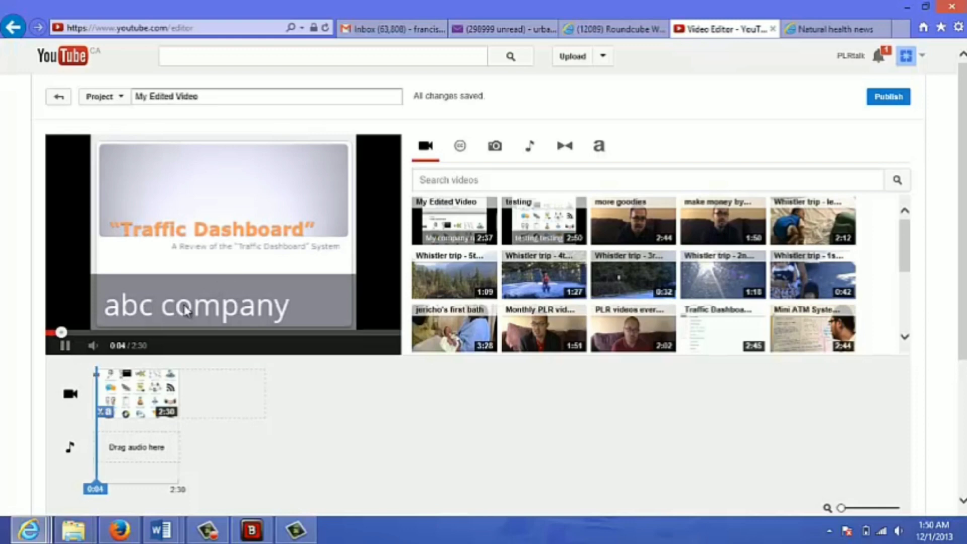
left_click(61, 347)
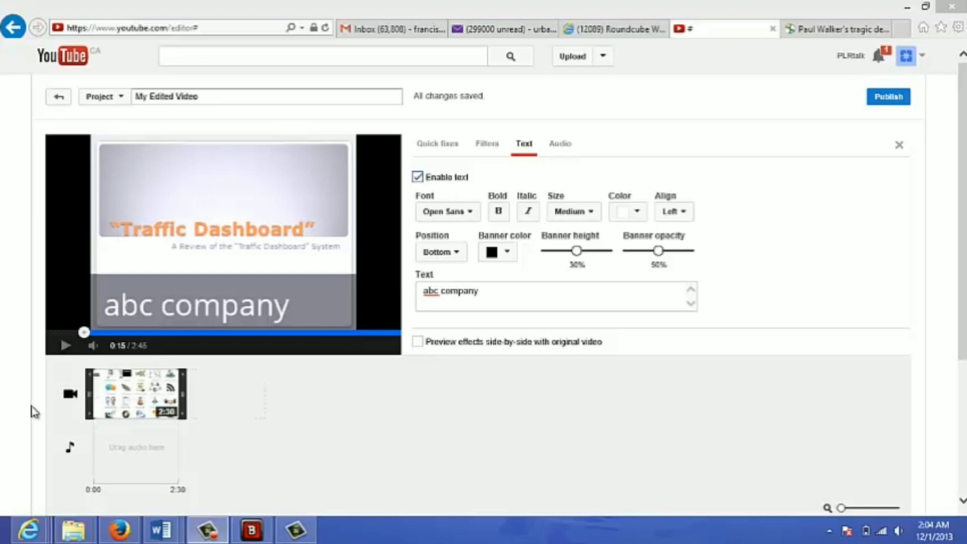
- Import the November 30, 2013 photo album into the project's photos
left_click(71, 398)
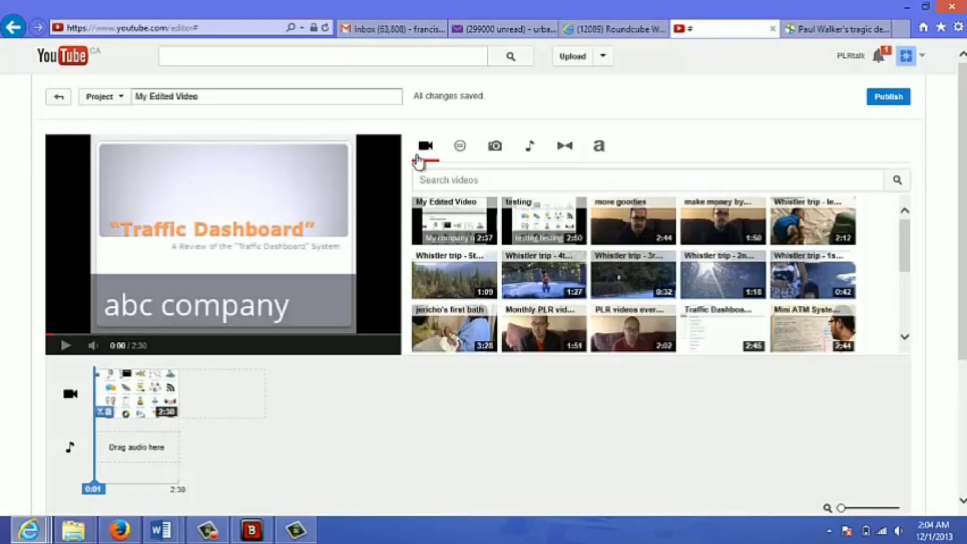
left_click(495, 149)
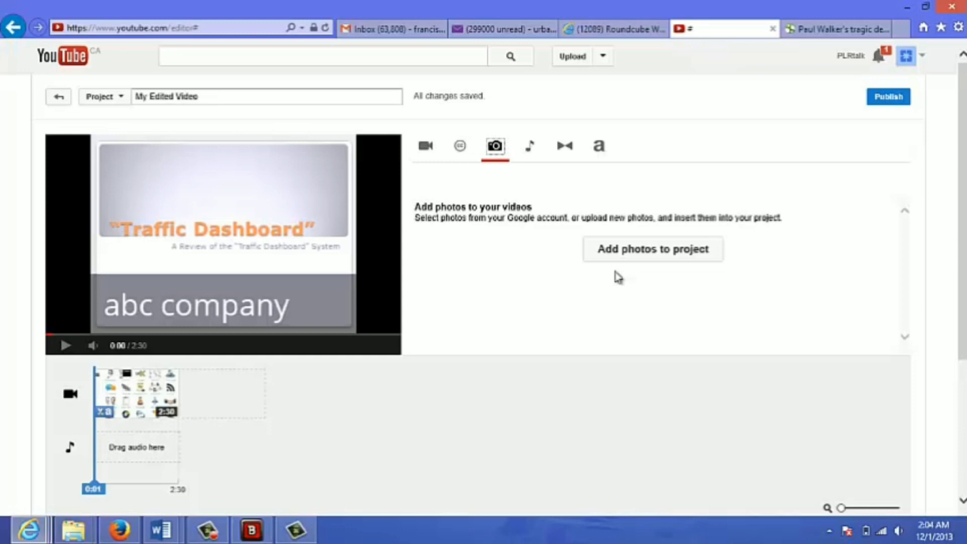
left_click(609, 253)
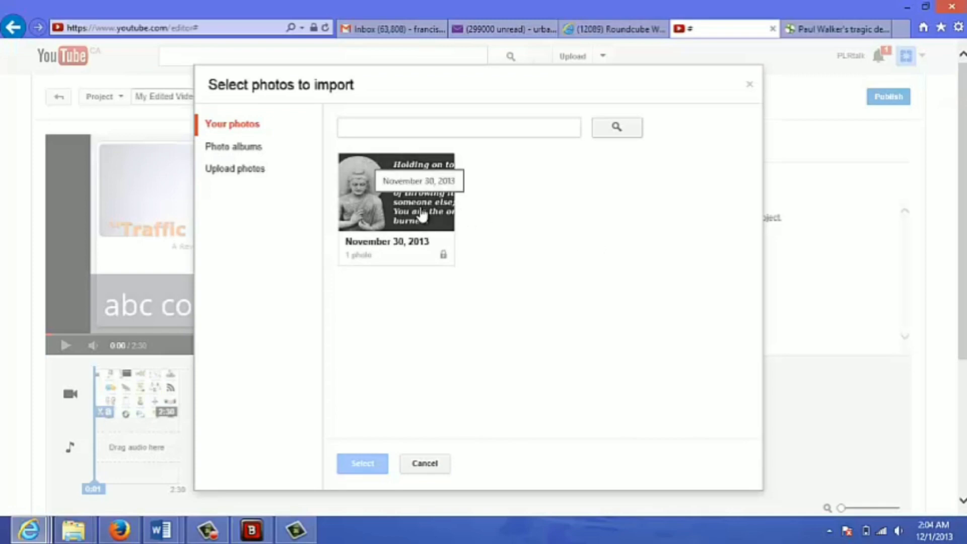
left_click(400, 215)
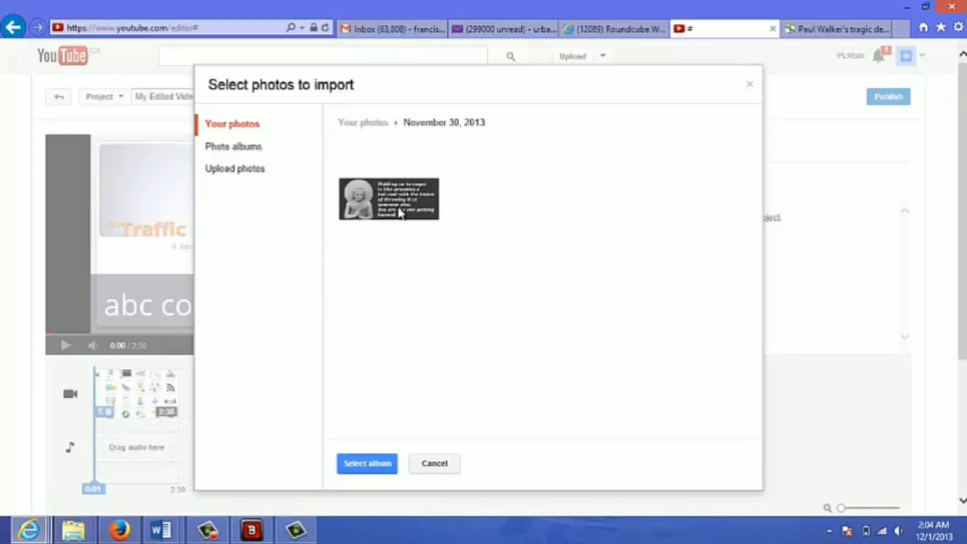
left_click(365, 461)
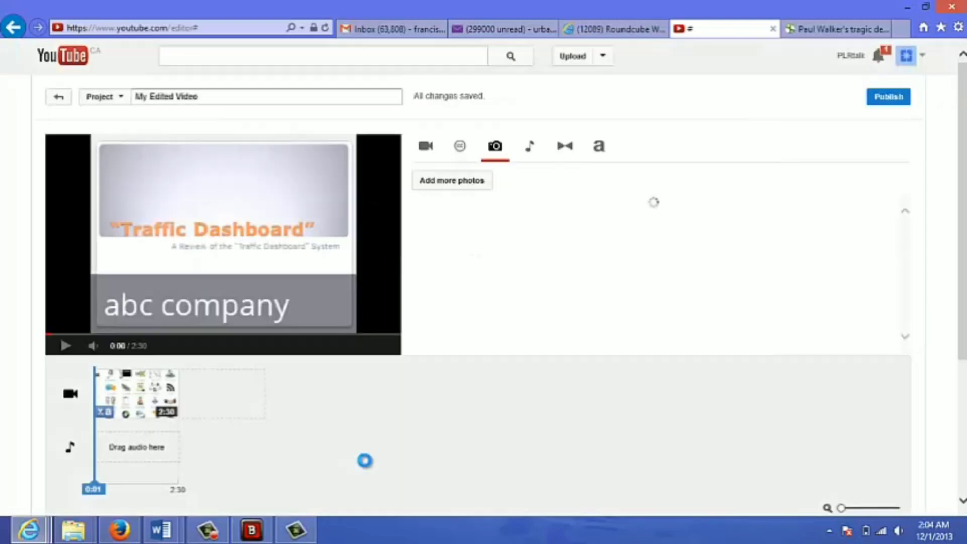
- Add the angerhotcoal.jpg photo to the video track and place it before the Traffic Dashboard clip
mouse_move(469, 218)
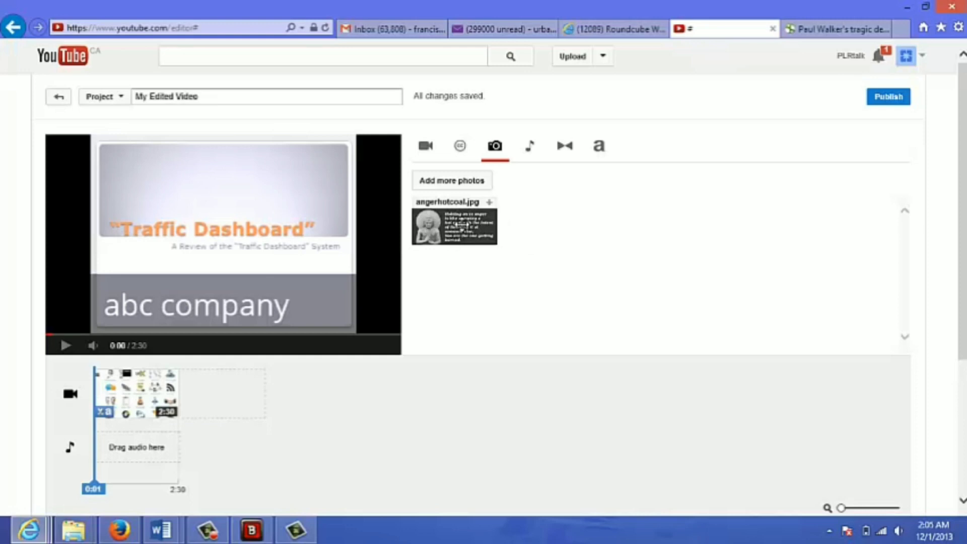
left_click_drag(462, 223, 231, 399)
left_click_drag(144, 396, 115, 398)
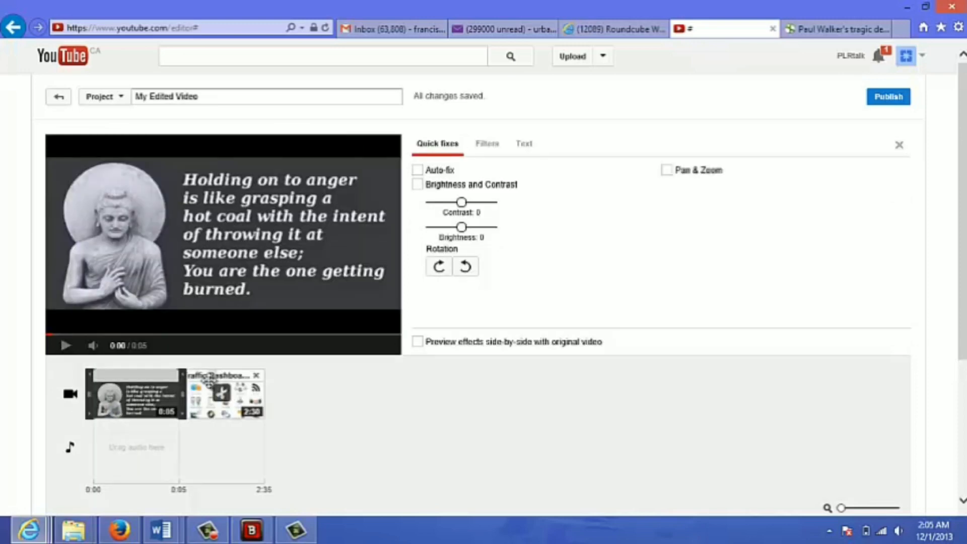
left_click_drag(208, 378, 183, 395)
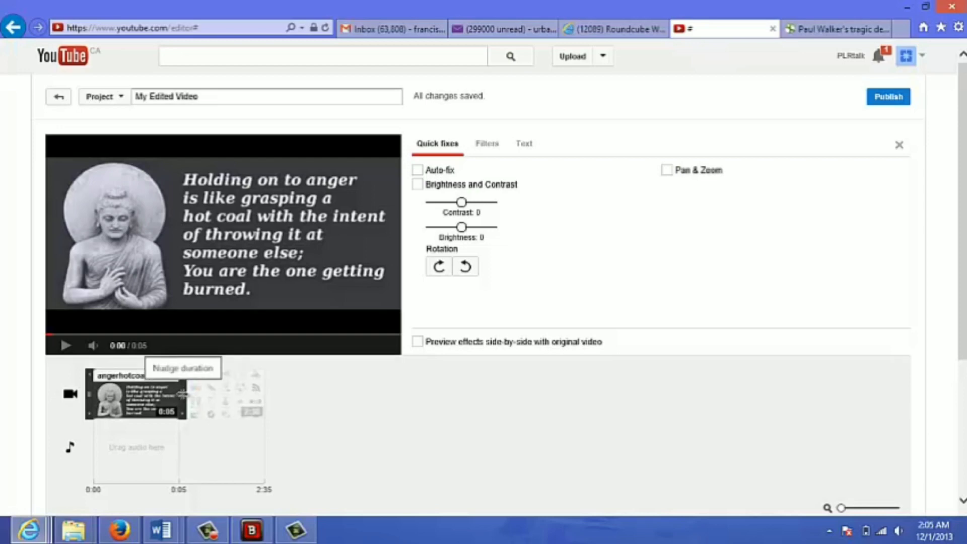
mouse_move(177, 394)
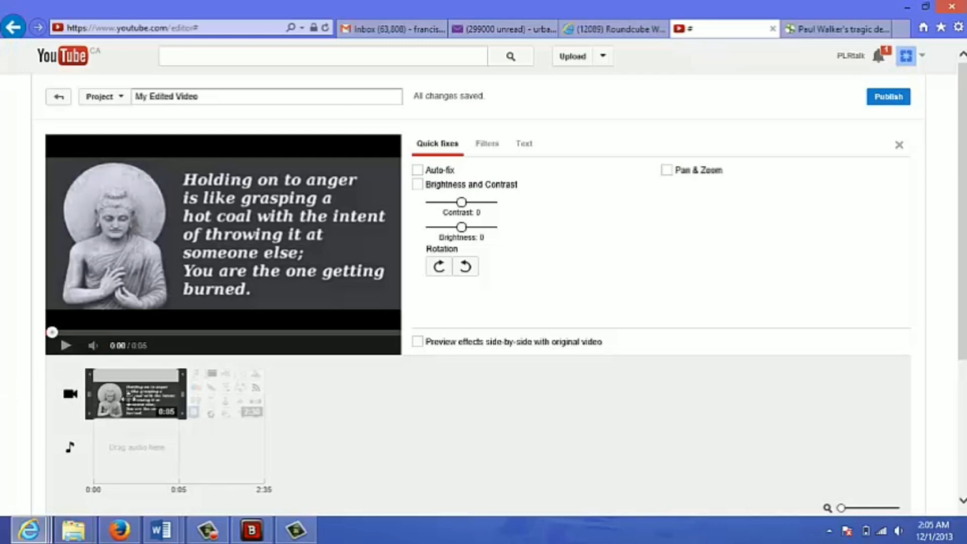
- Close the photo's effect settings and play the project from the photo into the Traffic Dashboard clip
left_click(71, 398)
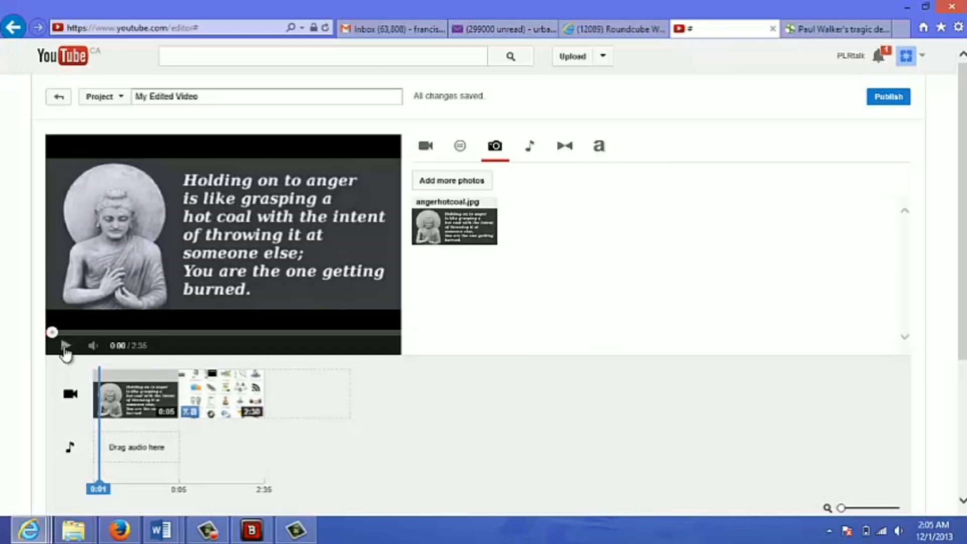
left_click(65, 347)
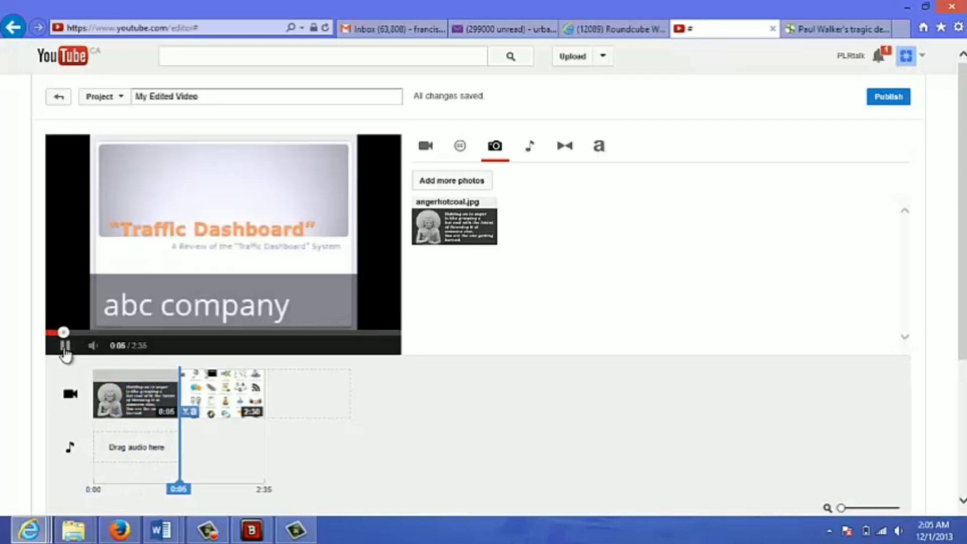
left_click(65, 347)
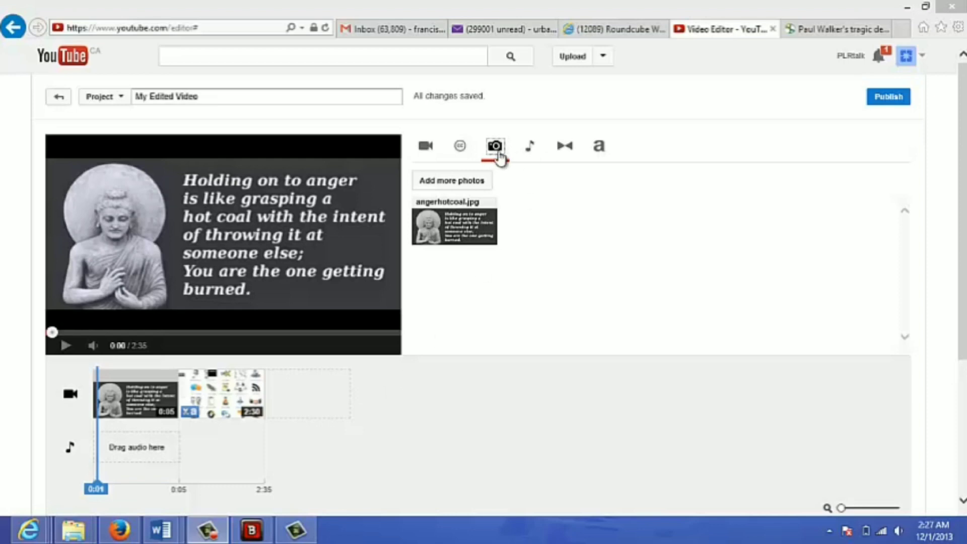
- Browse the audio library and add the Pop track Payday to the start of the project's audio track
left_click(531, 151)
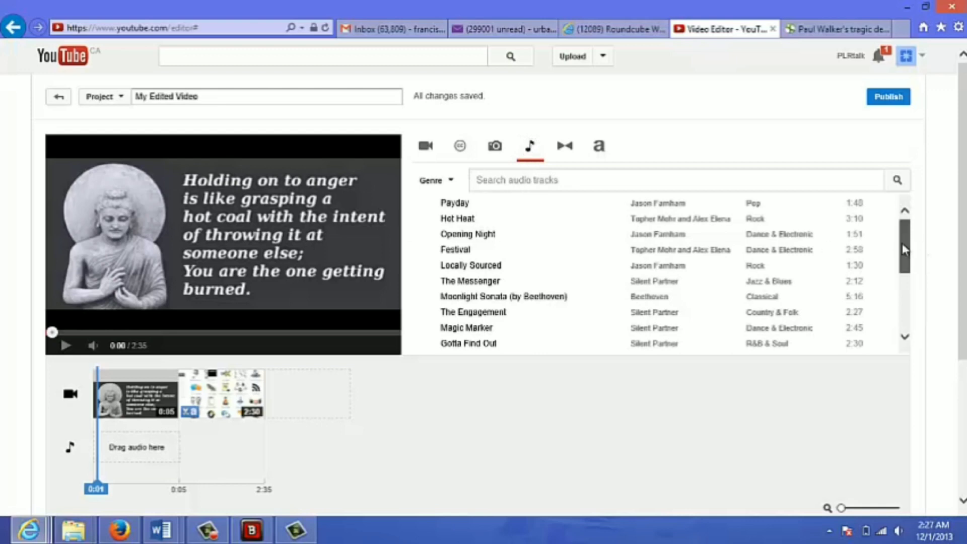
scroll(902, 252, "down", 10)
scroll(904, 255, "up", 10)
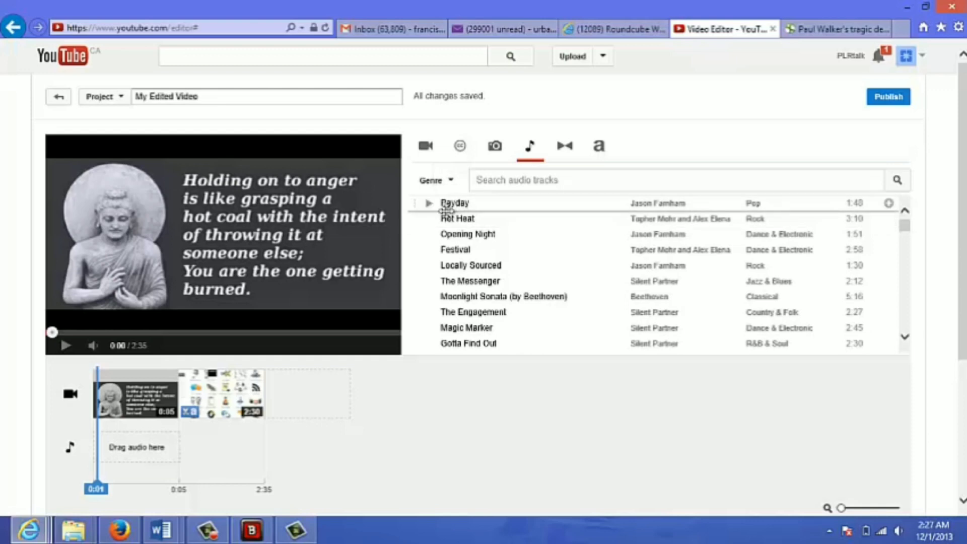
left_click_drag(458, 203, 171, 457)
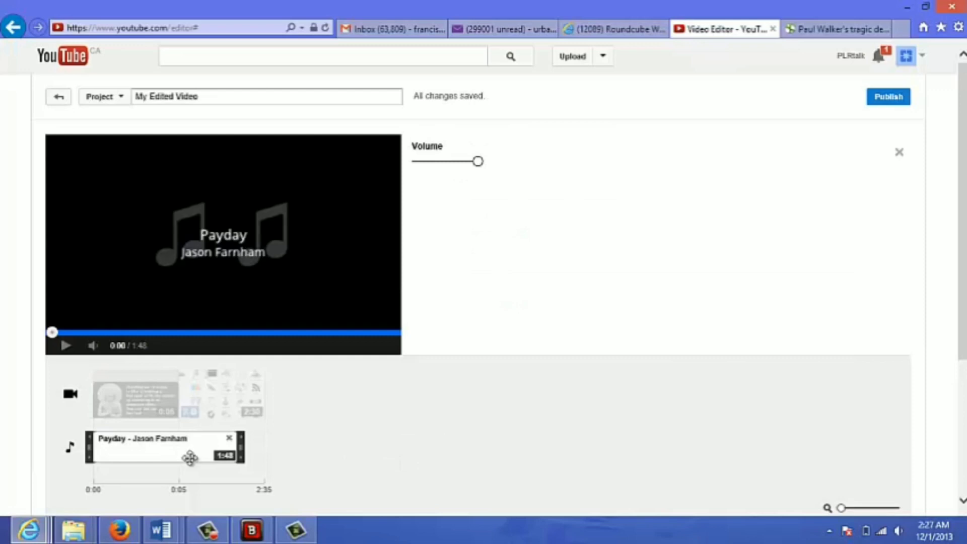
- Shorten the end of the Payday track to 0:05 so it matches the opening photo's length
left_click_drag(241, 448, 170, 443)
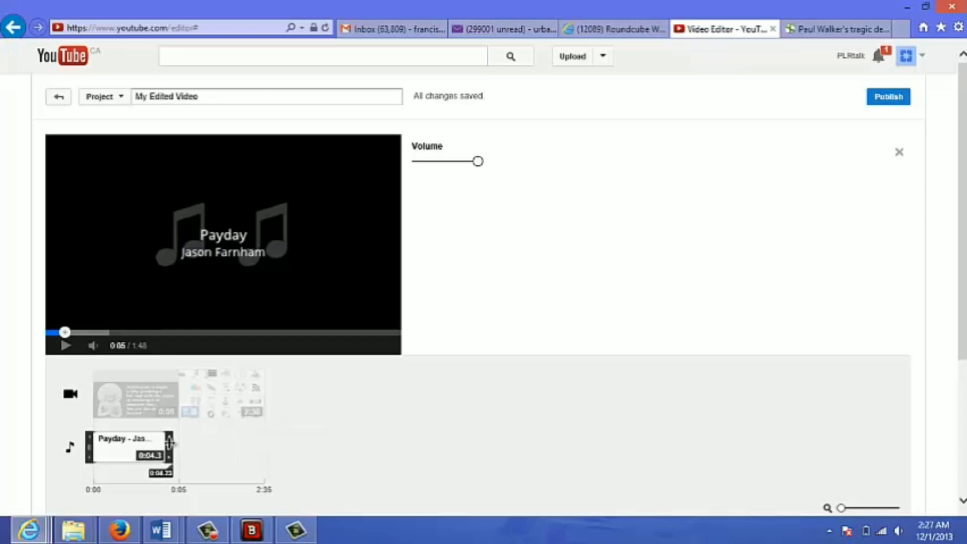
mouse_move(170, 443)
left_mouse_down()
mouse_move(158, 446)
mouse_move(177, 447)
left_mouse_up()
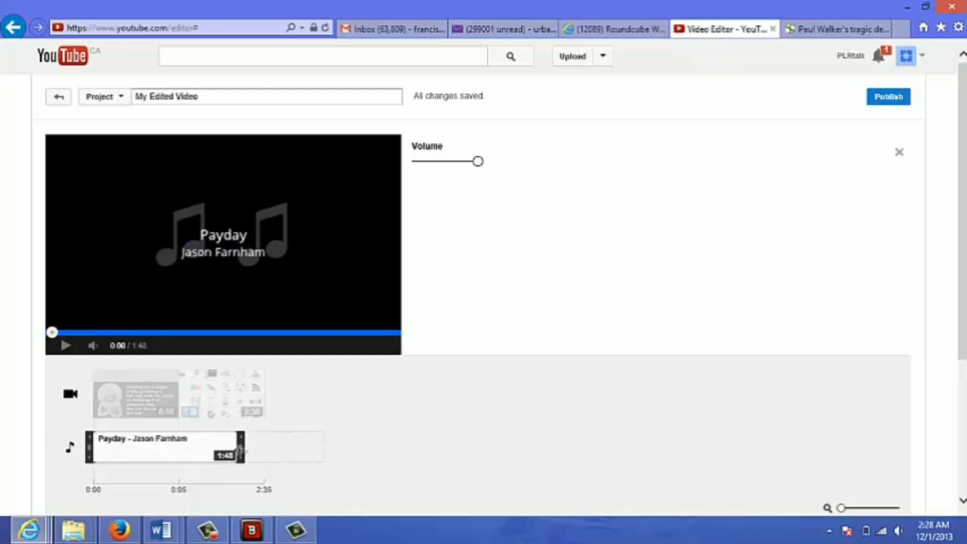
left_click_drag(241, 448, 178, 447)
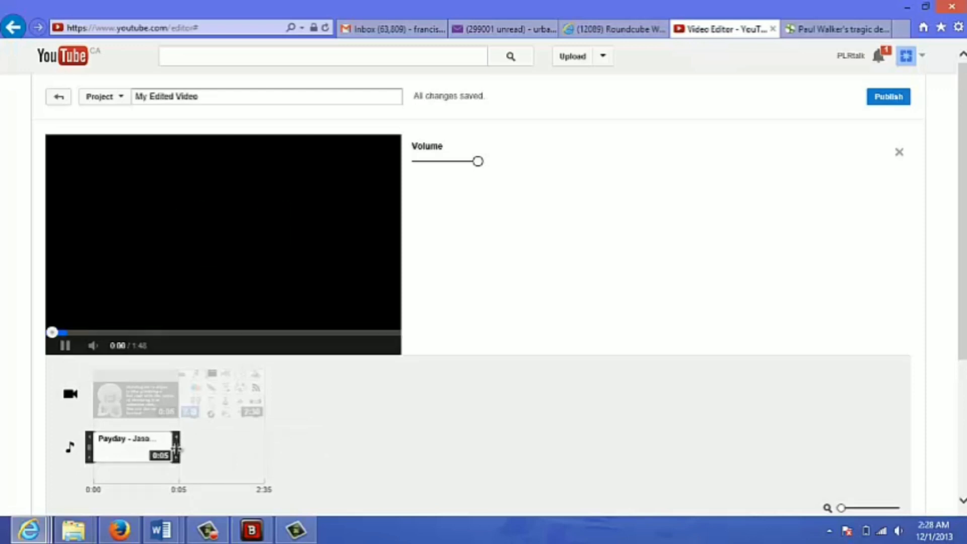
- Close the track's volume settings and play the project from the photo into the Traffic Dashboard clip with the music
left_click(72, 397)
left_click(65, 346)
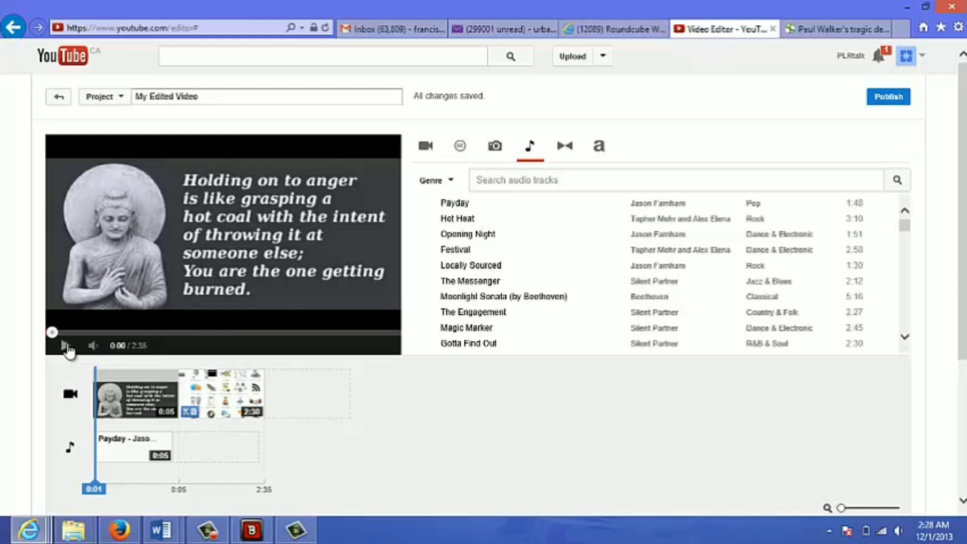
left_click(65, 346)
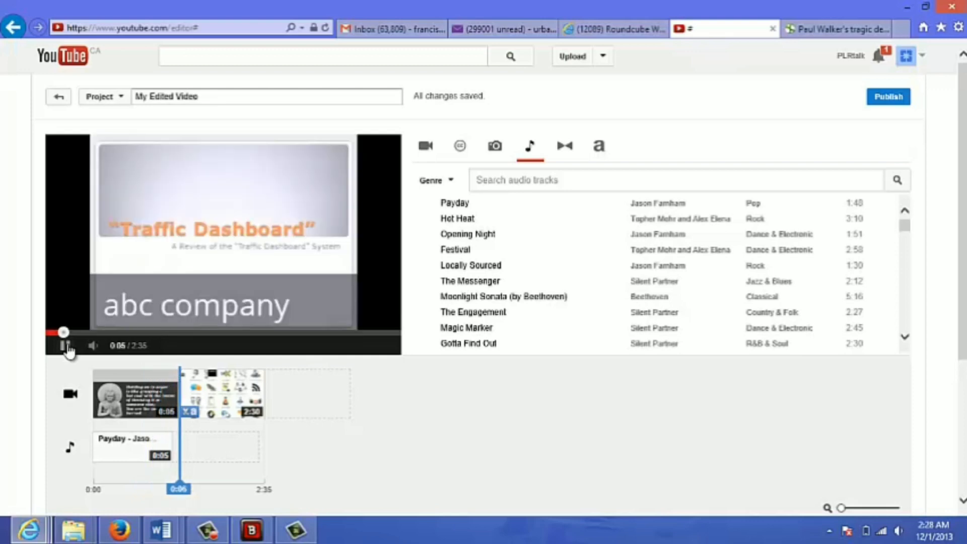
left_click(65, 346)
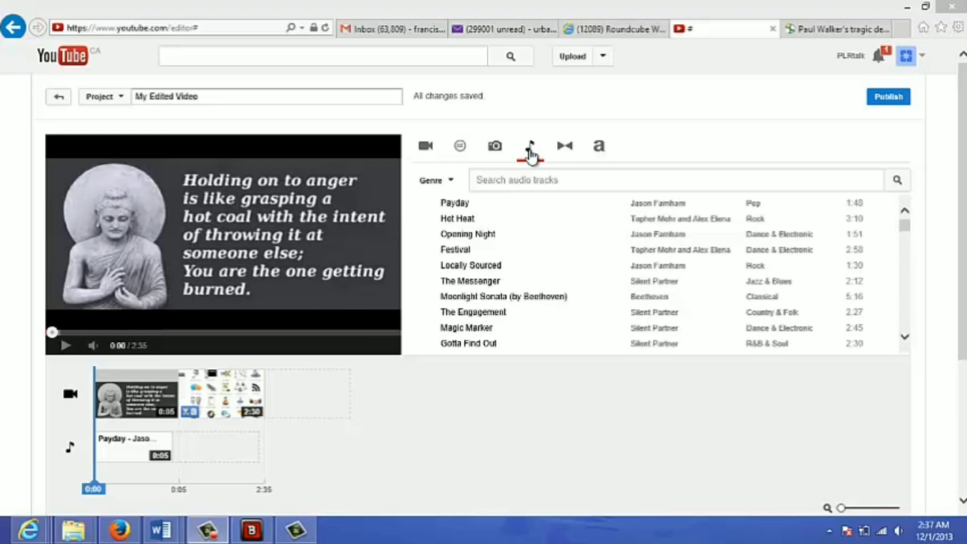
- Add a Heart transition between the opening photo and the Traffic Dashboard clip
left_click(563, 156)
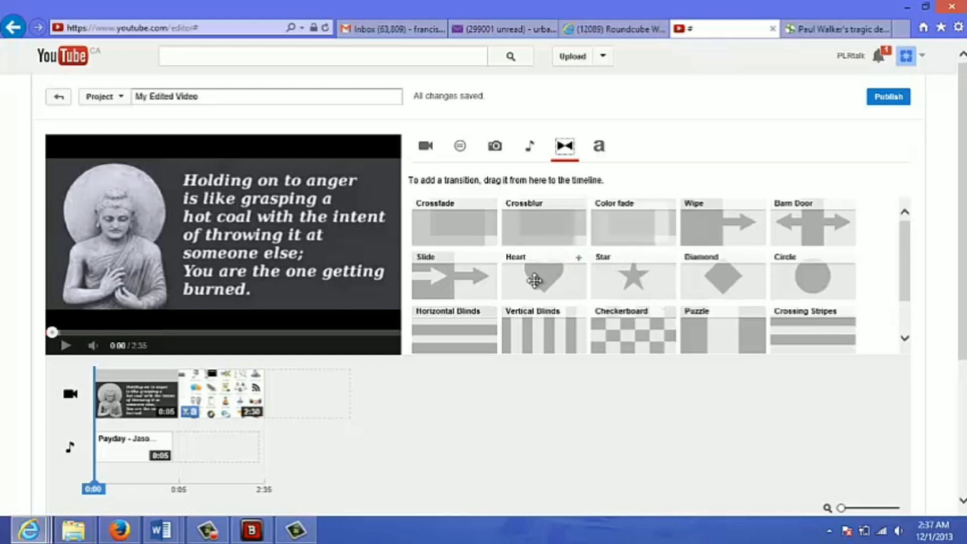
left_click_drag(535, 281, 239, 404)
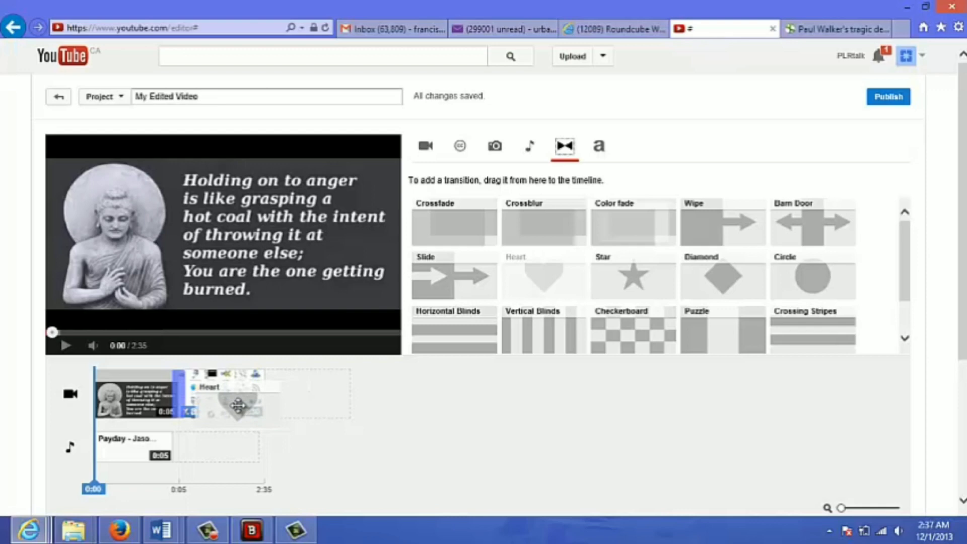
left_click_drag(238, 404, 239, 404)
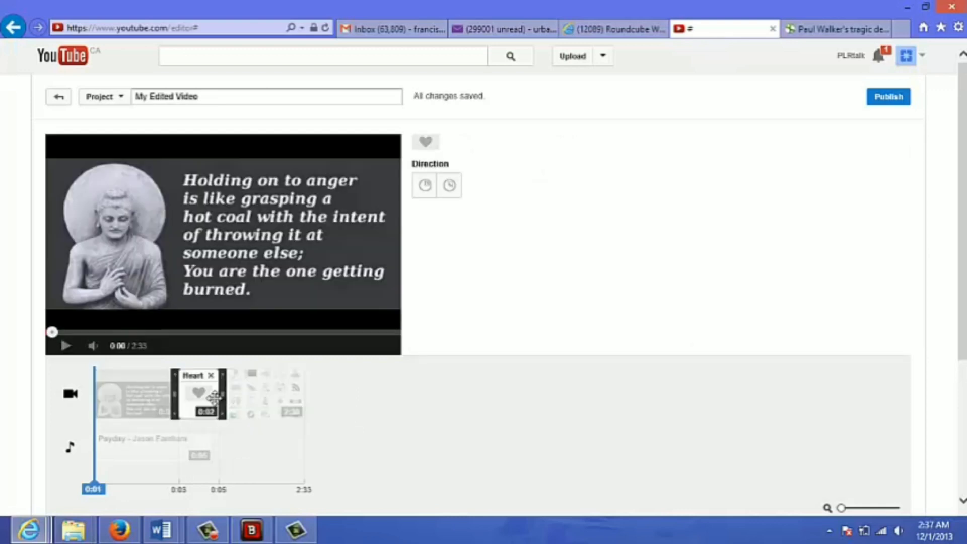
- Close the transition's settings and play the project through the Heart transition
left_click(71, 401)
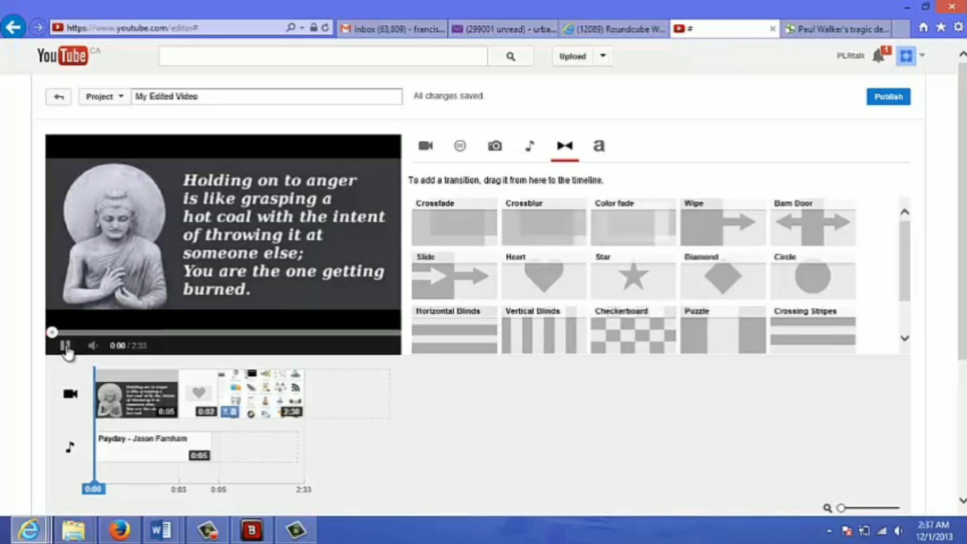
left_click(66, 346)
left_click(65, 346)
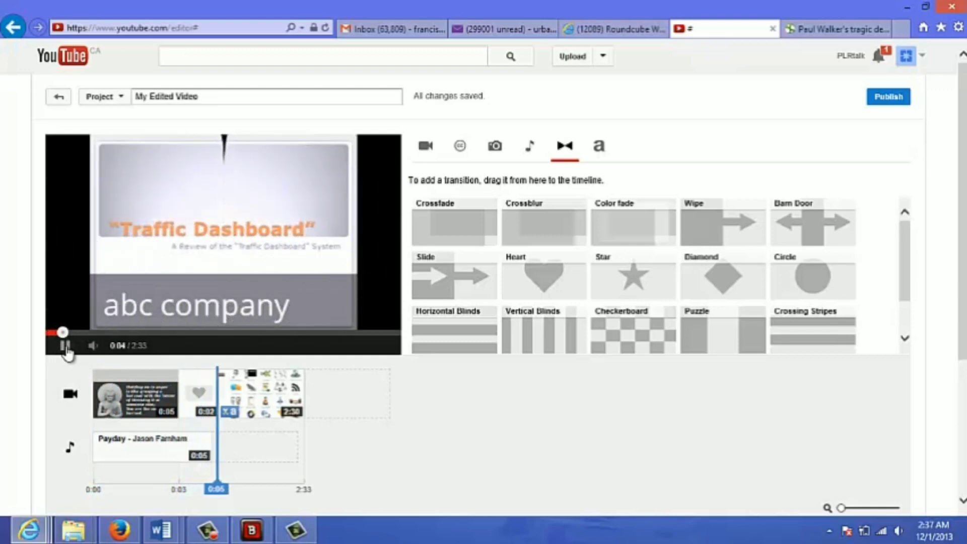
left_click(66, 347)
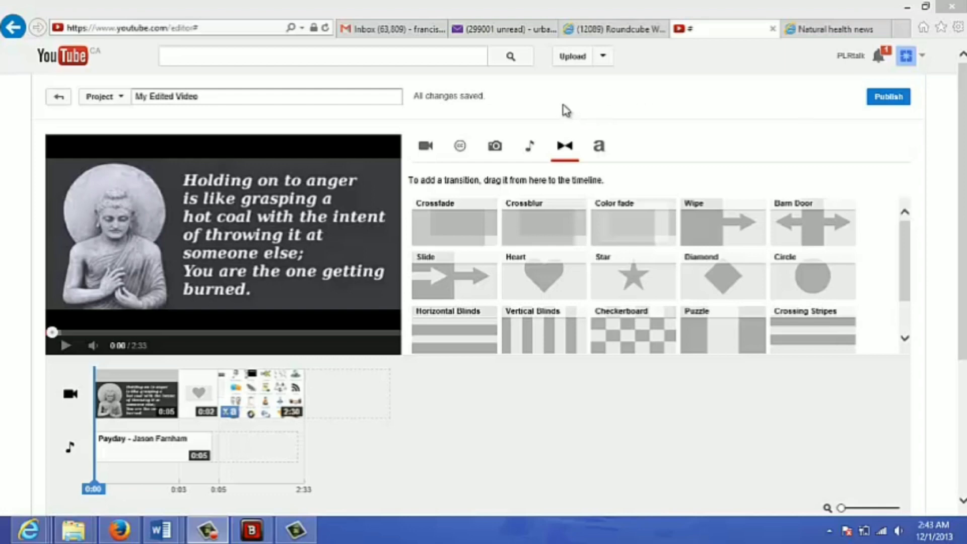
- Add a Centered title before the opening photo on the video track and close its settings
left_click(599, 148)
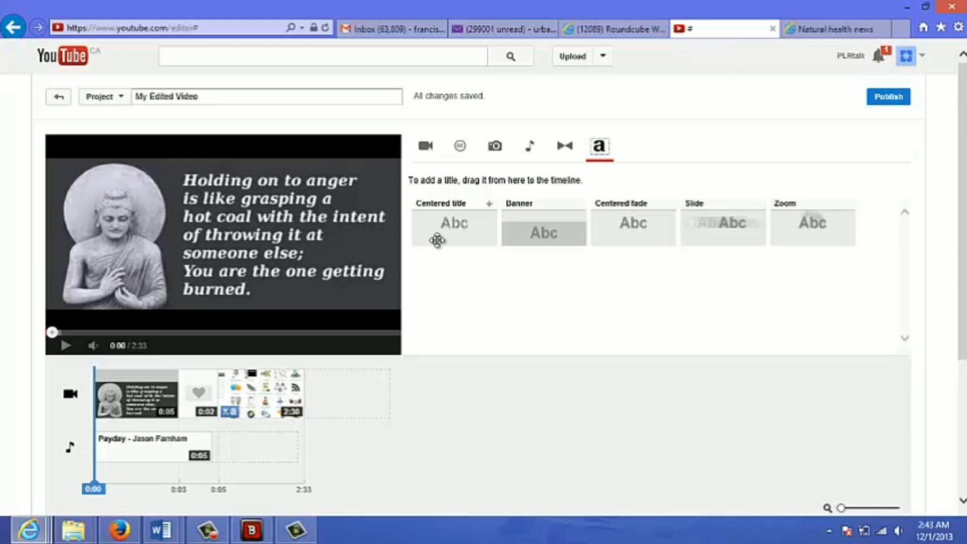
left_click_drag(437, 239, 96, 403)
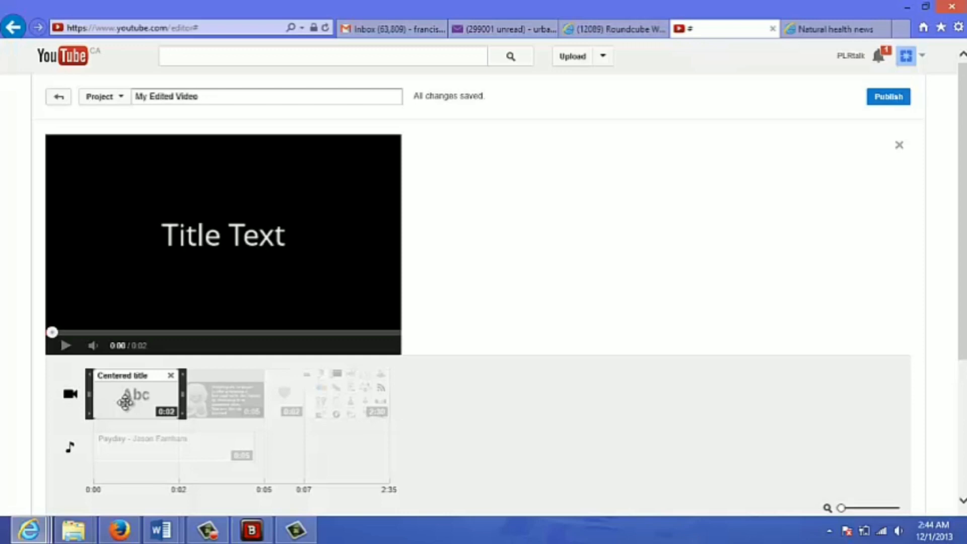
left_click(71, 401)
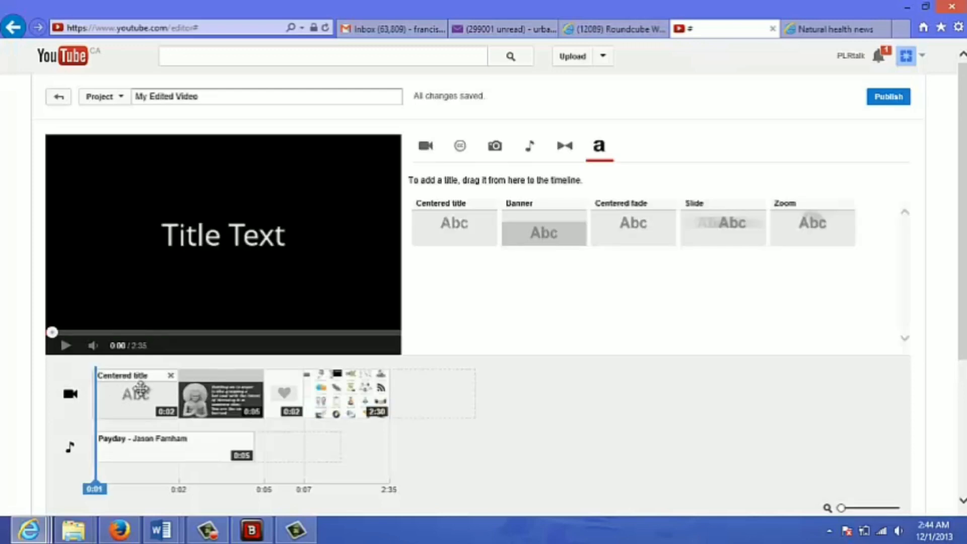
- Change the centered title's text to "Welcome to ABC company video" and set its size to Small
left_click(134, 400)
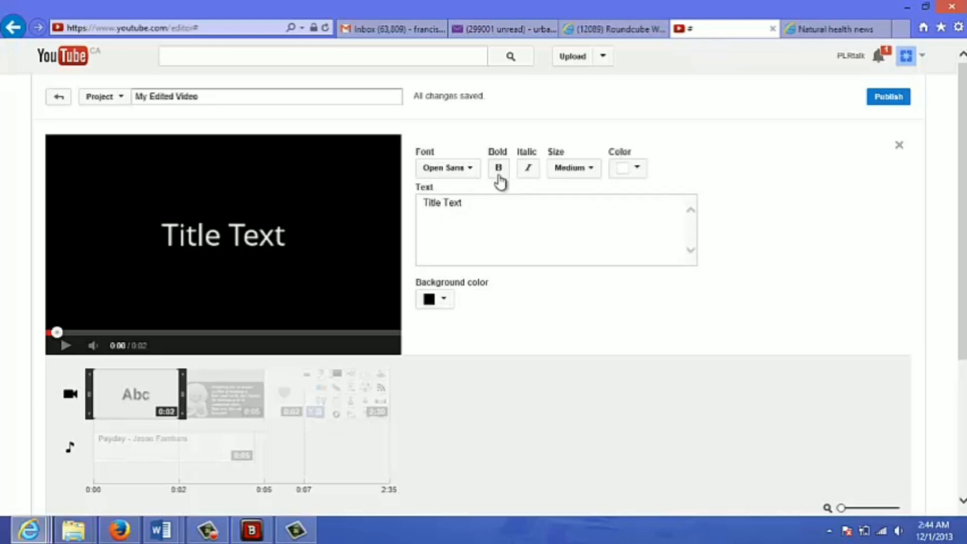
left_click(466, 204)
left_click_drag(467, 204, 410, 212)
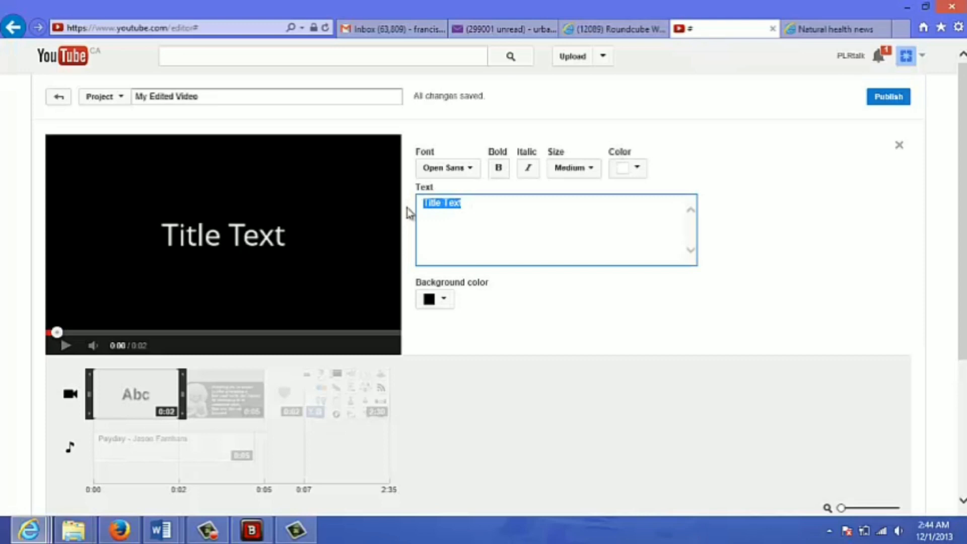
type("We")
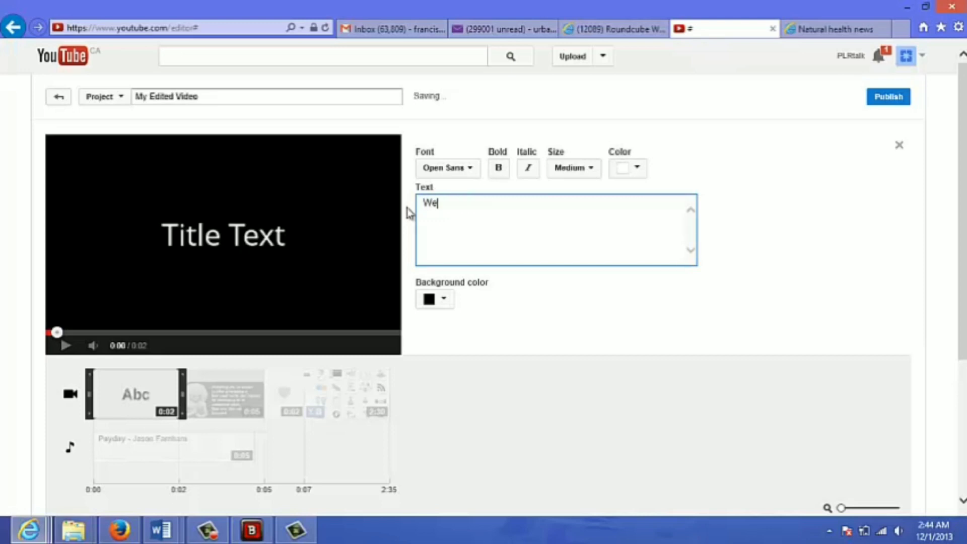
type("lcome to ABC company")
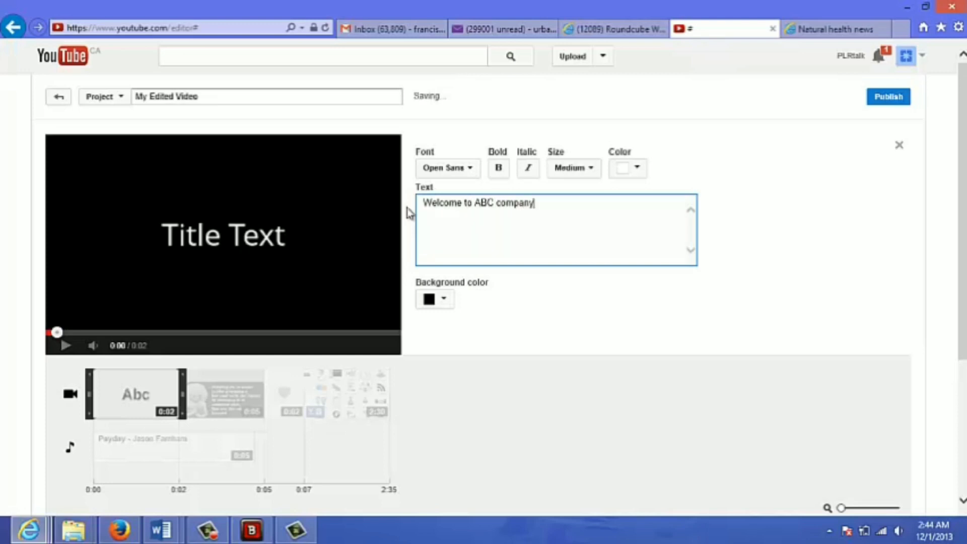
type(" message")
key("BackSpace")
key("BackSpace")
key("BackSpace")
key("BackSpace")
key("BackSpace")
key("BackSpace")
key("BackSpace")
type("video")
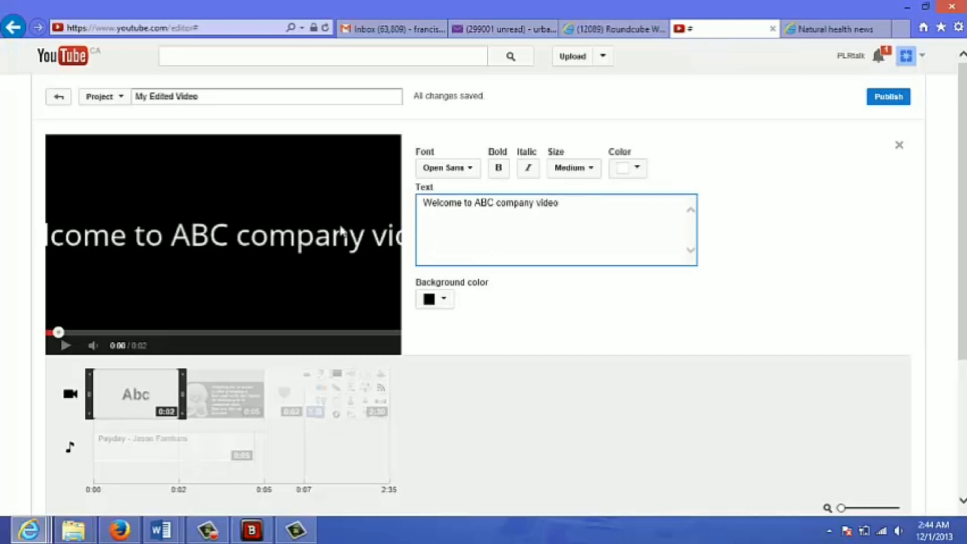
left_click(591, 180)
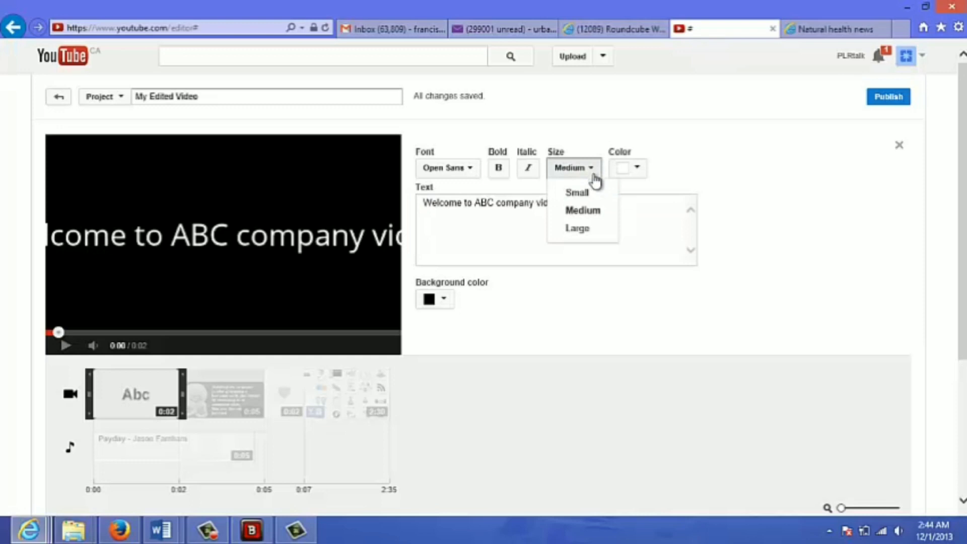
left_click(593, 193)
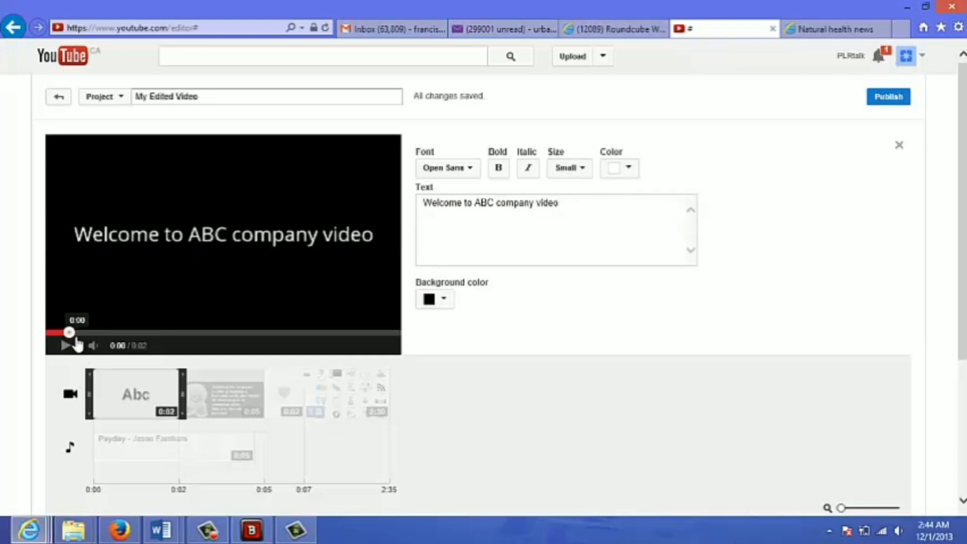
- Close the title's settings and play the project from the title into the opening photo
left_click(71, 404)
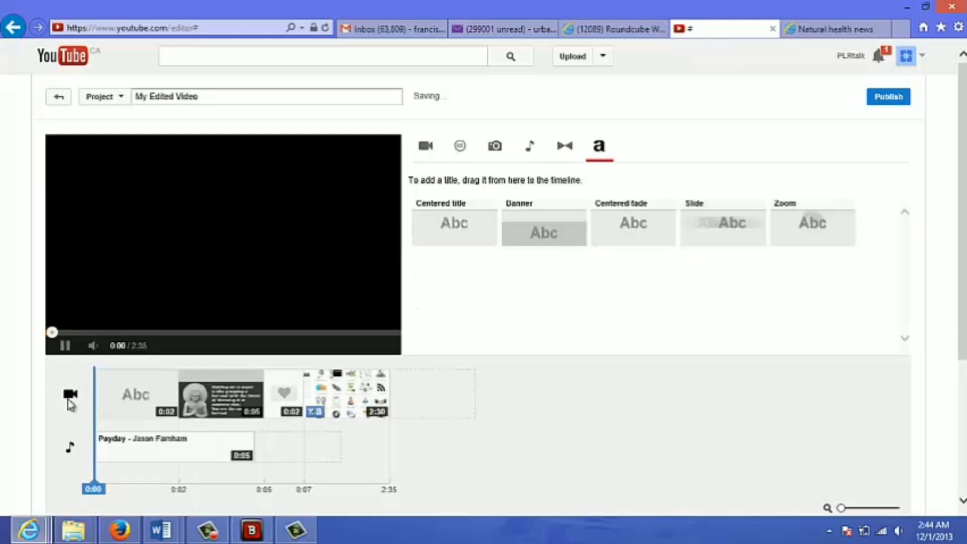
left_click(63, 348)
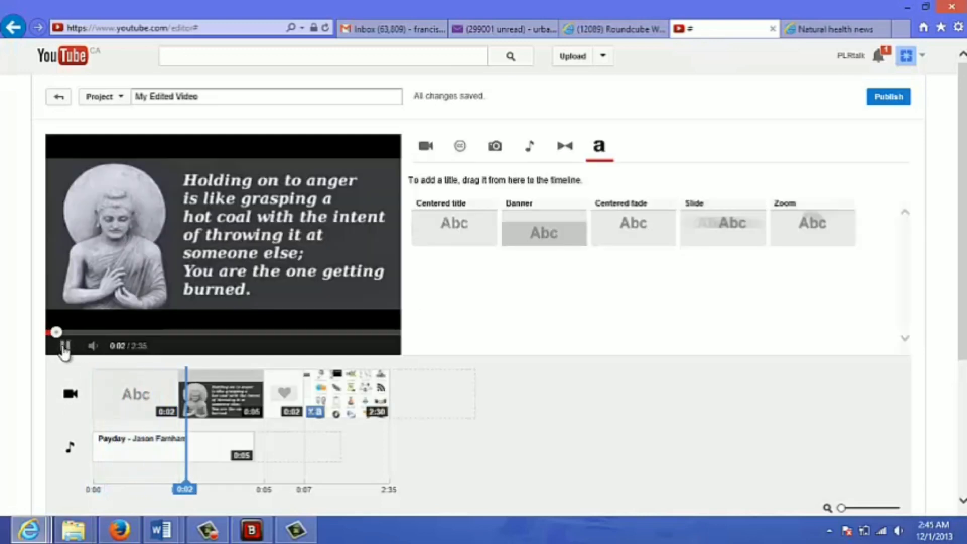
left_click(64, 347)
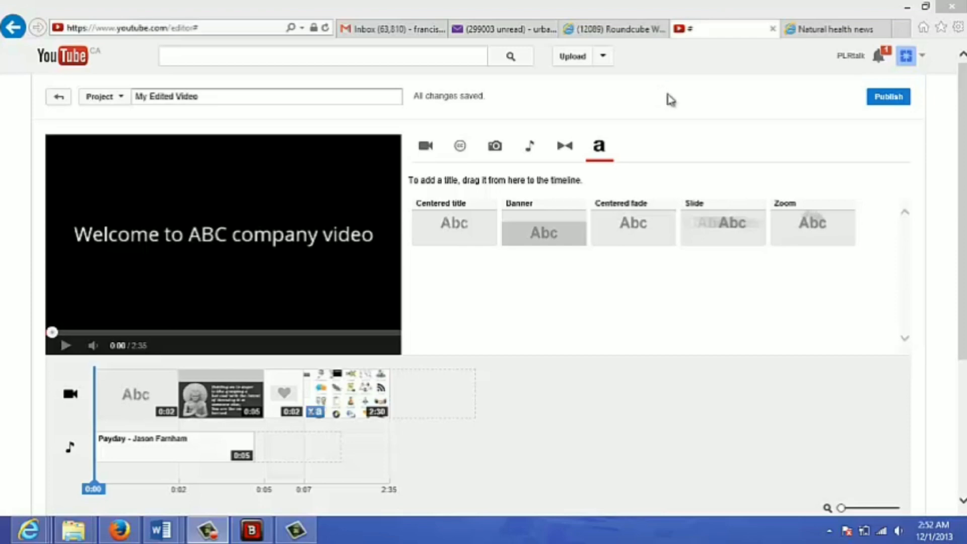
- Publish My Edited Video and reload its page to watch the opening of the published video
left_click(882, 106)
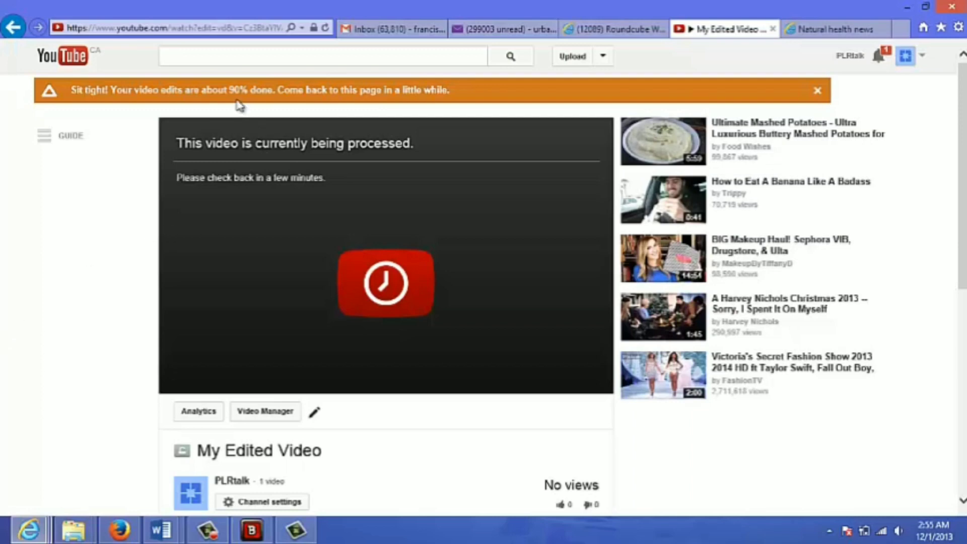
left_click(325, 29)
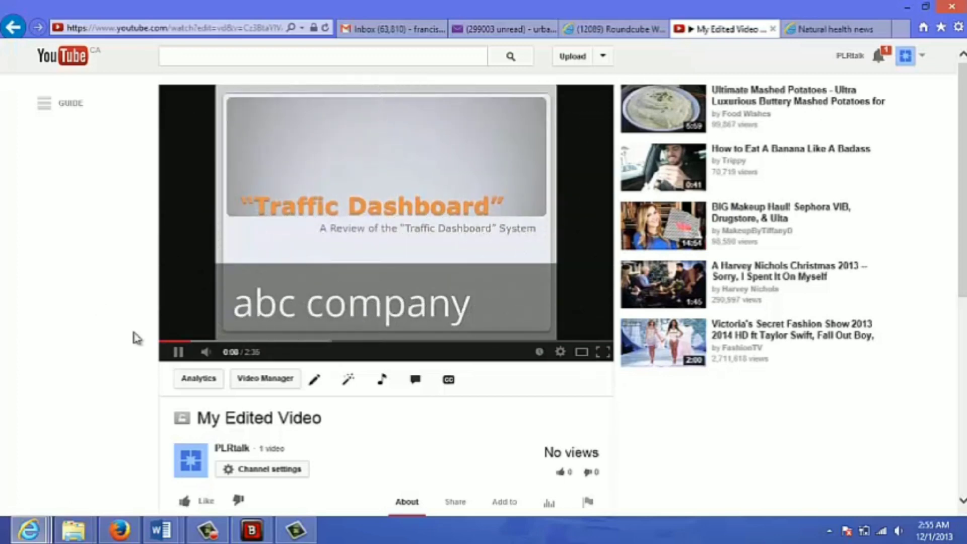
left_click(179, 358)
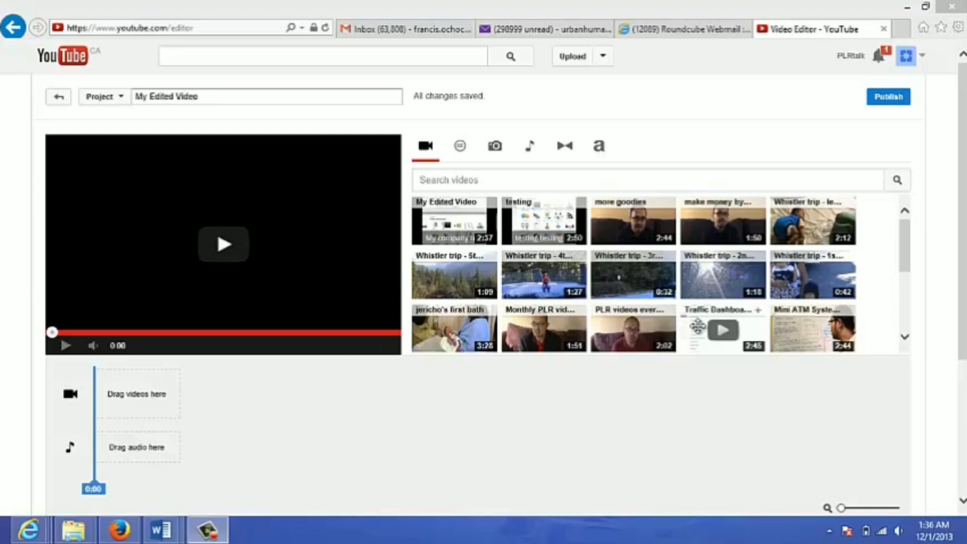
- Add the Traffic Dashboard video to the empty video track and play it briefly
left_click_drag(697, 327, 146, 392)
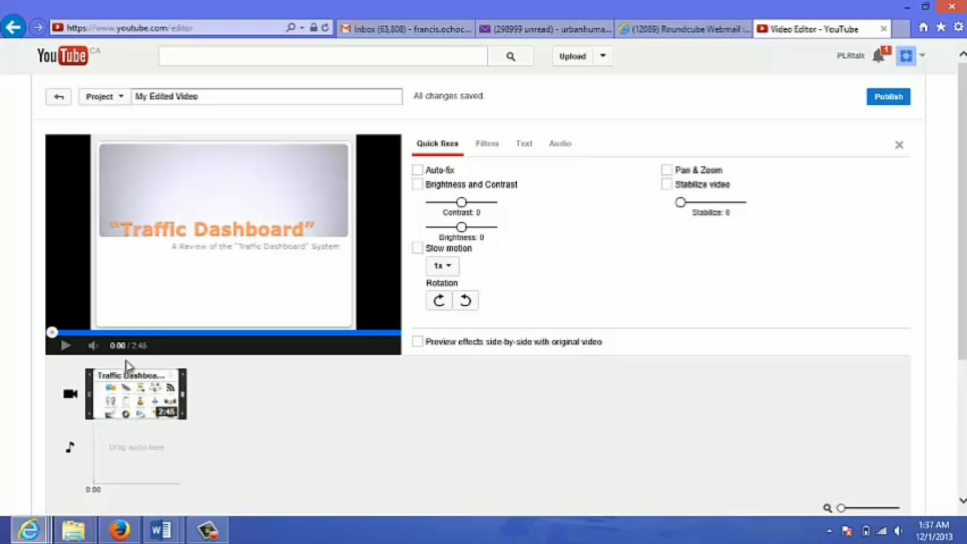
left_click(58, 348)
left_click(64, 343)
- Close the Traffic Dashboard clip's effect settings and play the start of the untrimmed project
left_click_drag(88, 397, 80, 402)
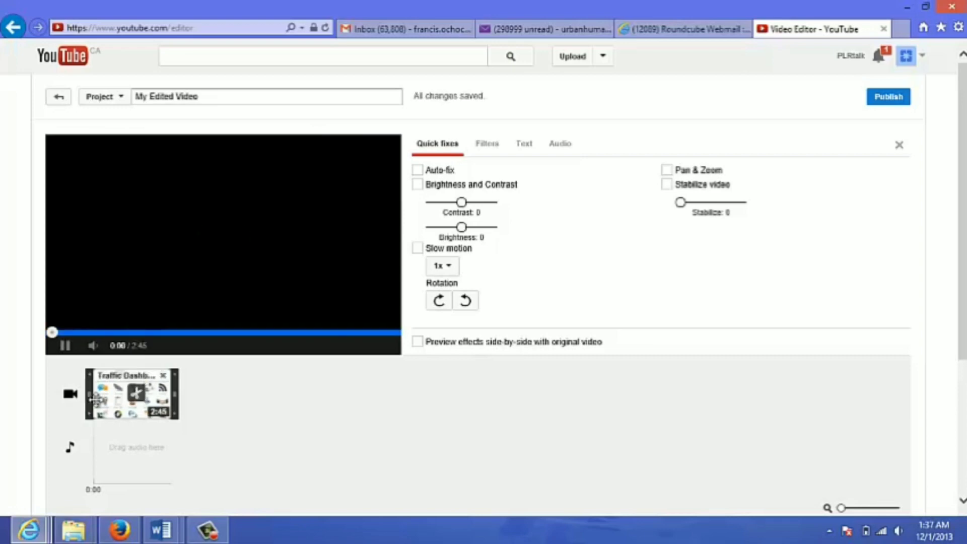
left_click(75, 405)
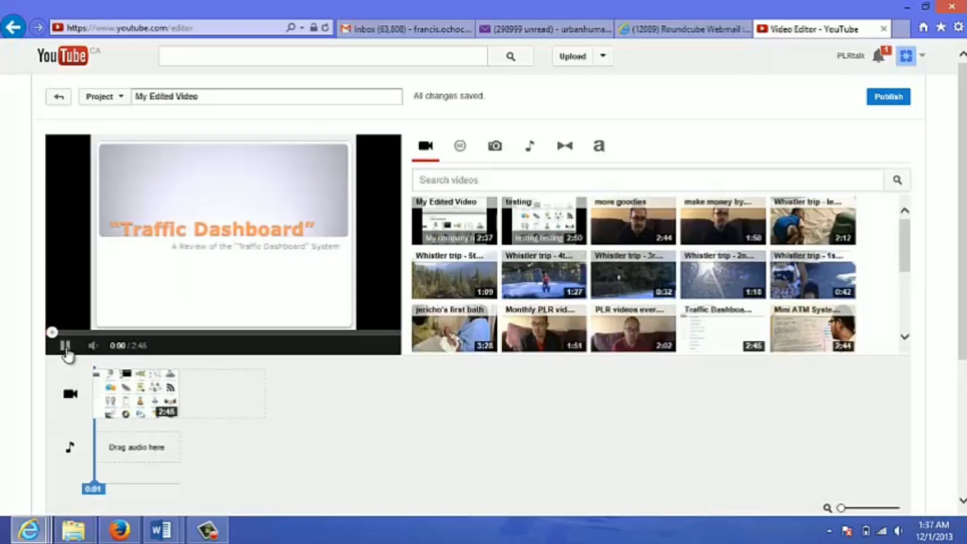
left_click(65, 346)
left_click(50, 333)
- Trim the start of the Traffic Dashboard clip to leave 2:30 of video, and play the trimmed opening
left_click(101, 395)
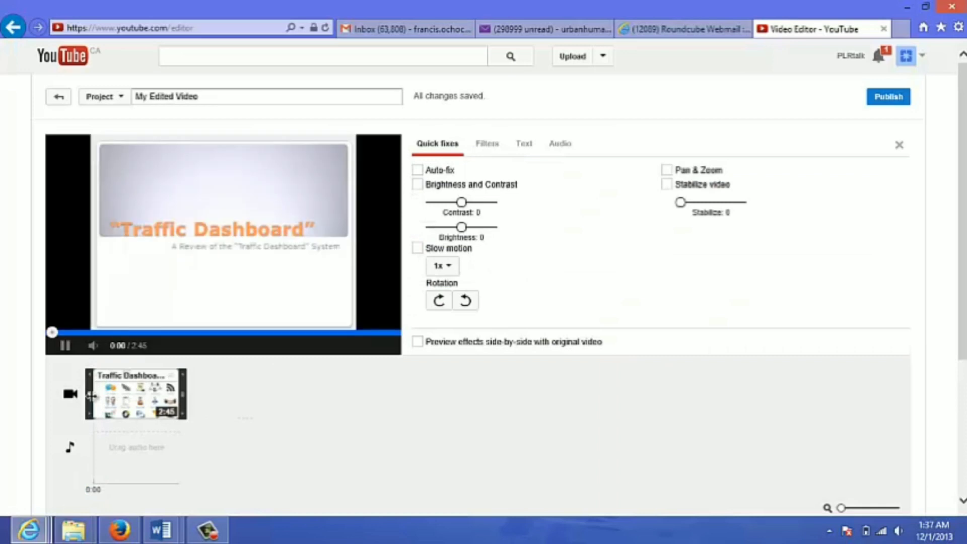
left_click_drag(90, 395, 98, 396)
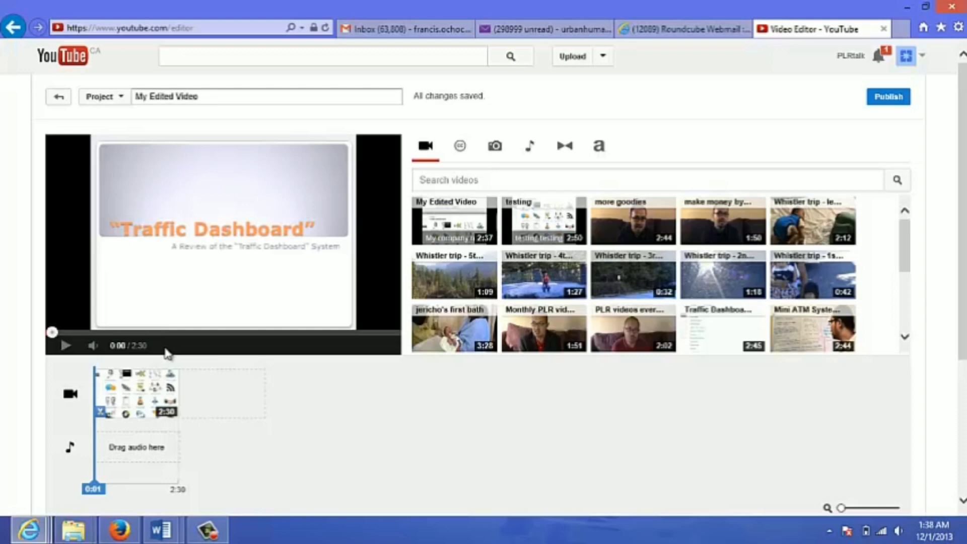
left_click(61, 349)
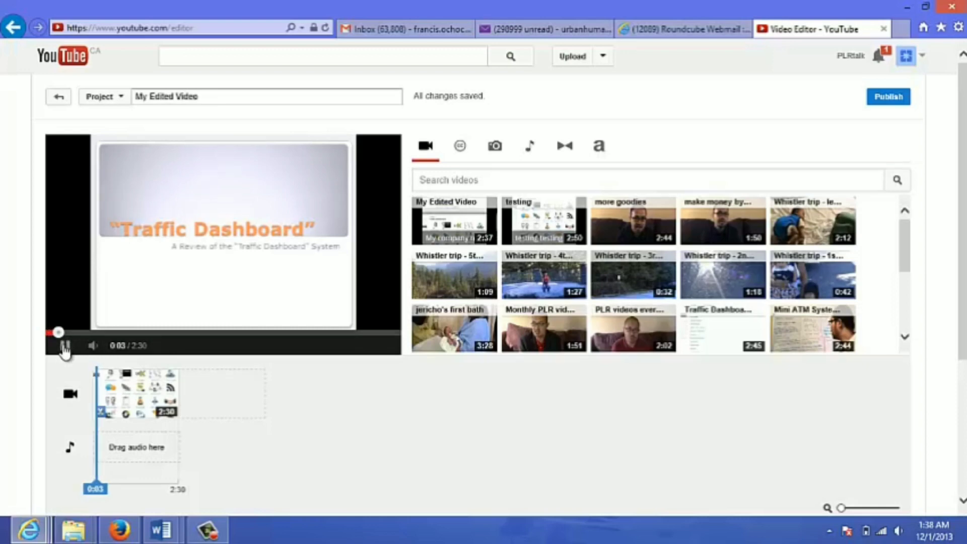
left_click(64, 346)
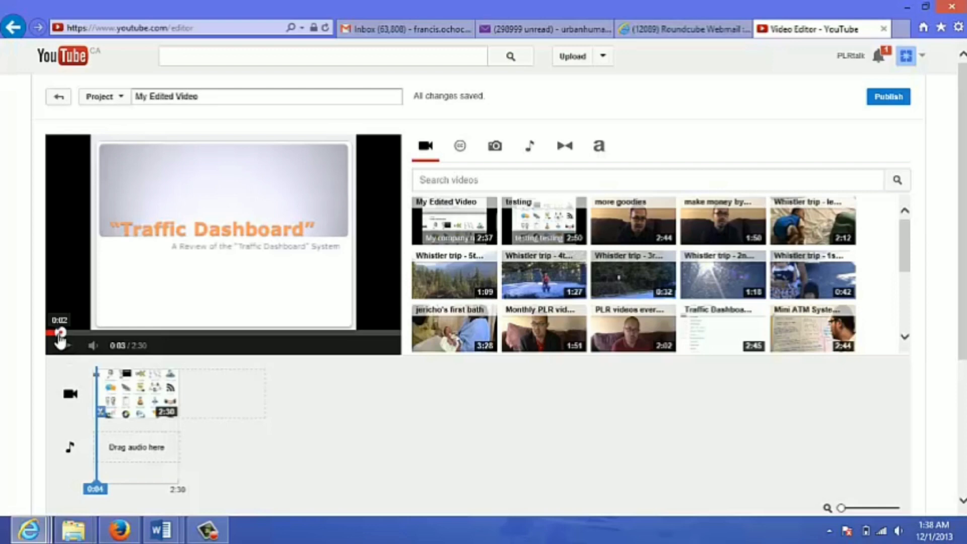